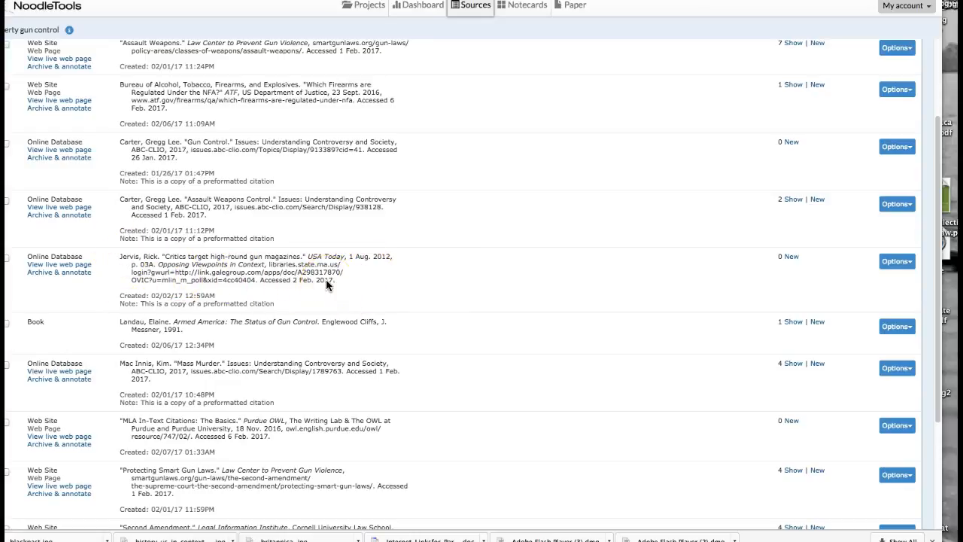
Open the live page of the source "Critics target high-round gun magazines" and copy its paragraph beginning "High-capacity magazines have been used"
left_click(66, 265)
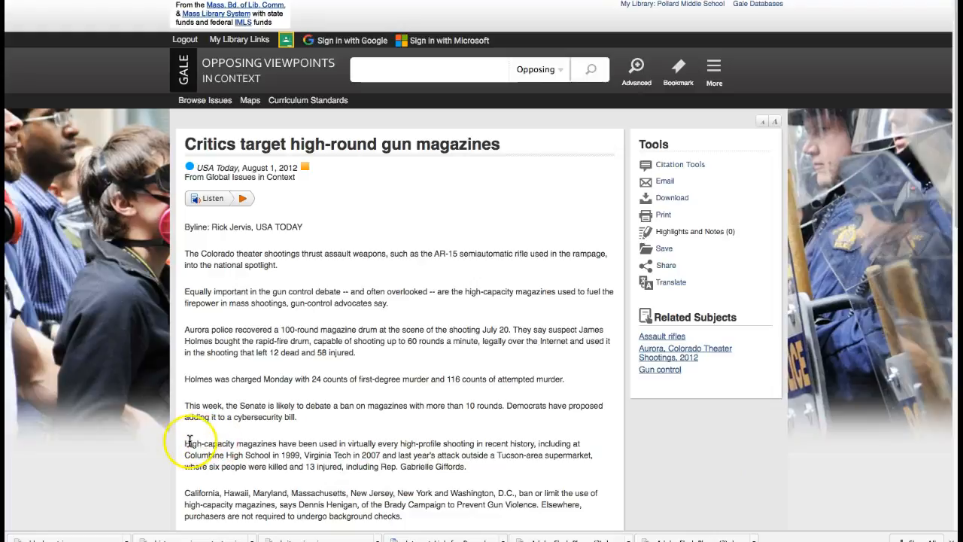
left_click_drag(186, 444, 497, 468)
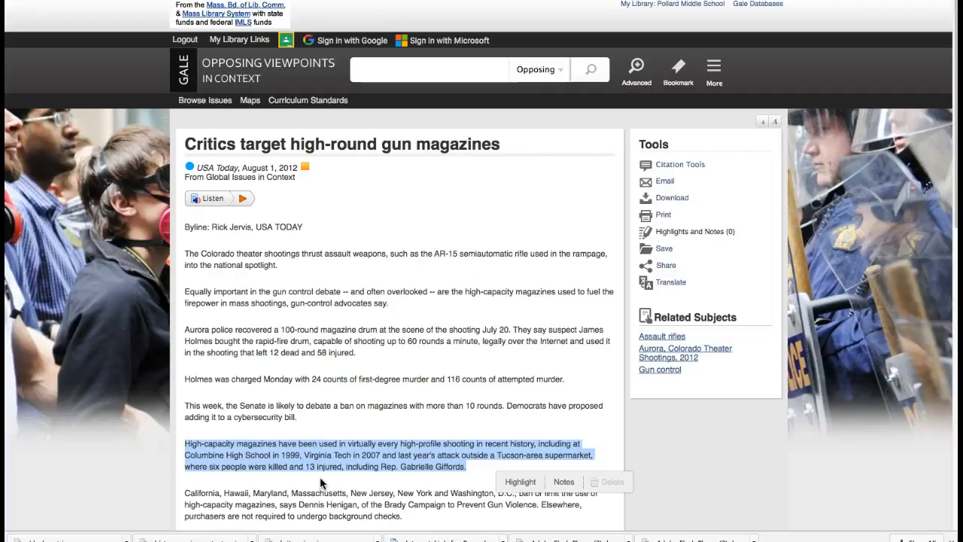
left_click(342, 455)
right_click(342, 455)
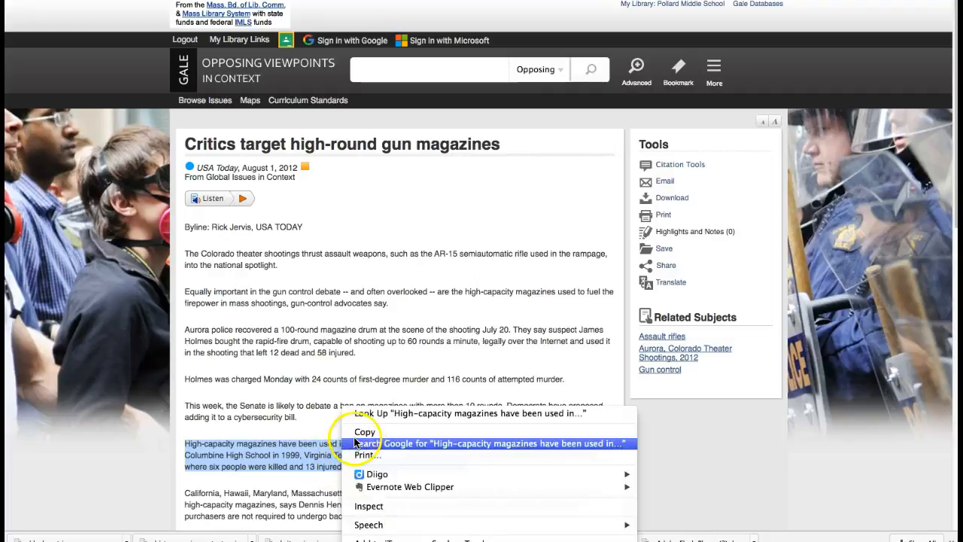
left_click(362, 430)
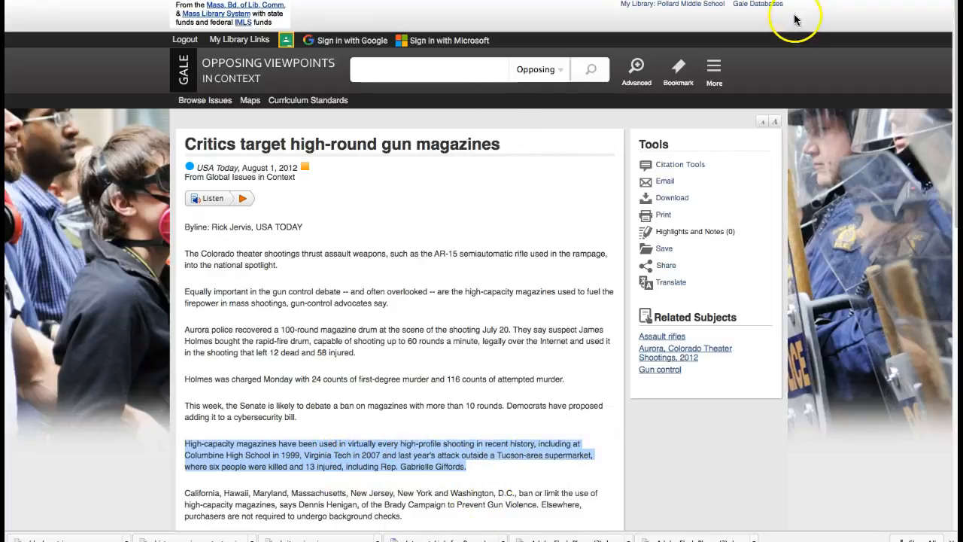
Return to the NoodleTools source list and start a new notecard for the source "Critics target high-round gun magazines"
key("ctrl+shift+Tab")
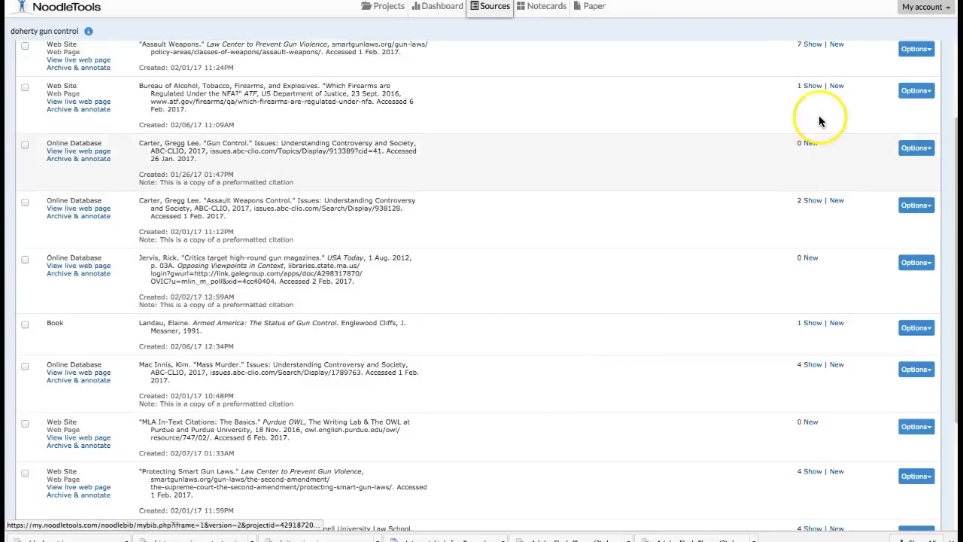
scroll(957, 209, "up", 2)
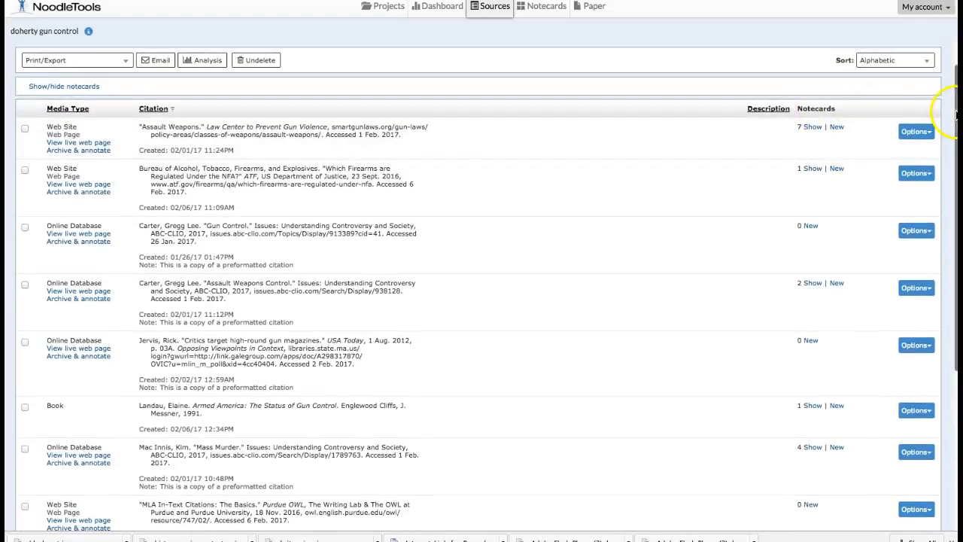
scroll(950, 98, "down", 4)
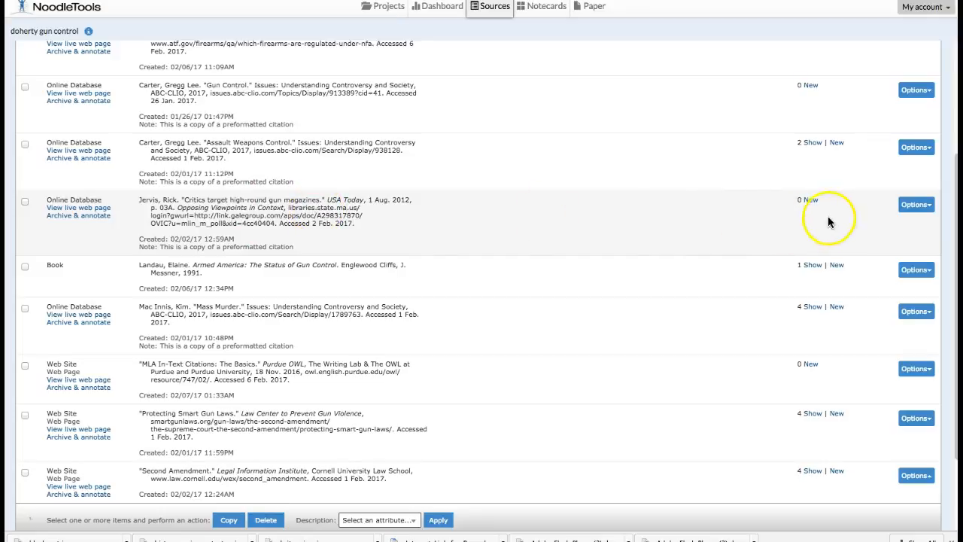
left_click(811, 201)
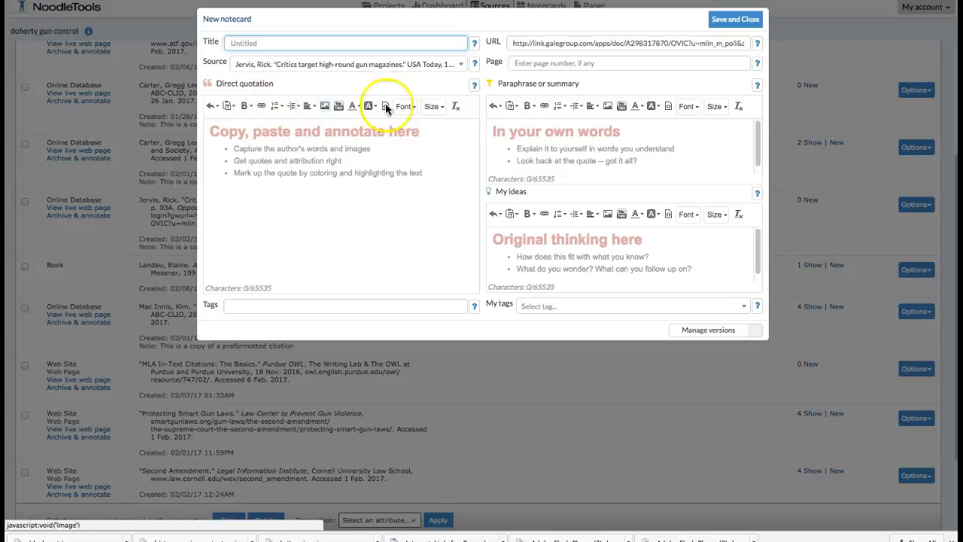
Paste the copied paragraph as the notecard's direct quotation and enclose it in quotation marks
left_click(241, 137)
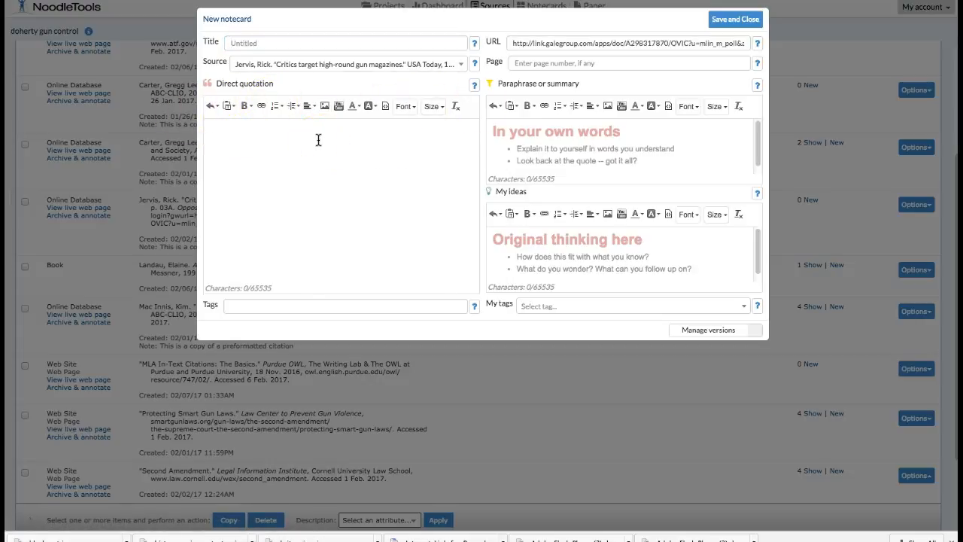
key("ctrl+v")
left_click(210, 126)
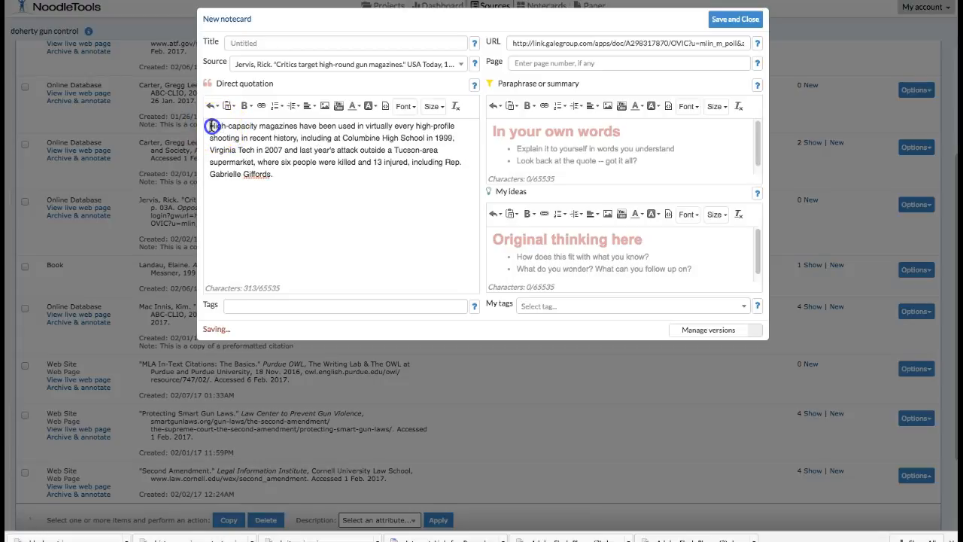
type("\"")
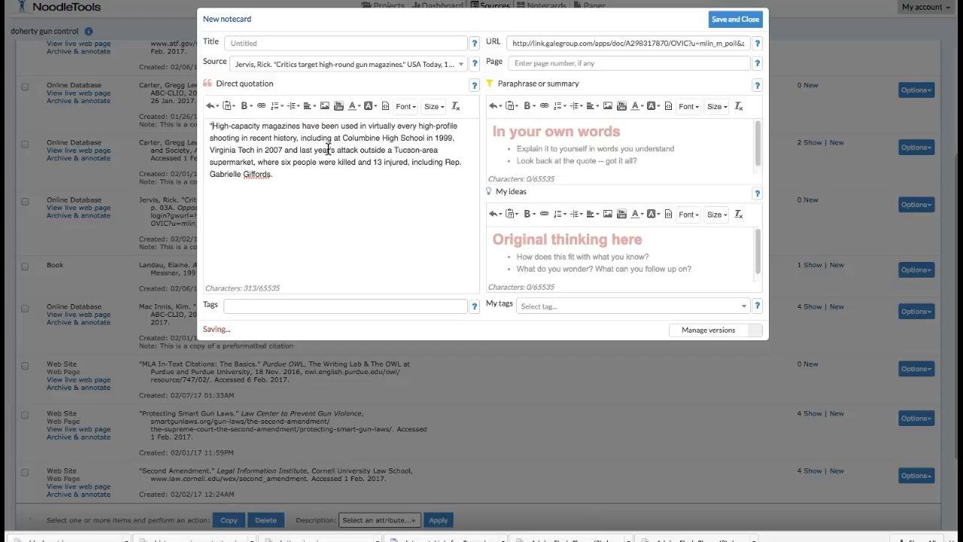
left_click(273, 174)
type("\"")
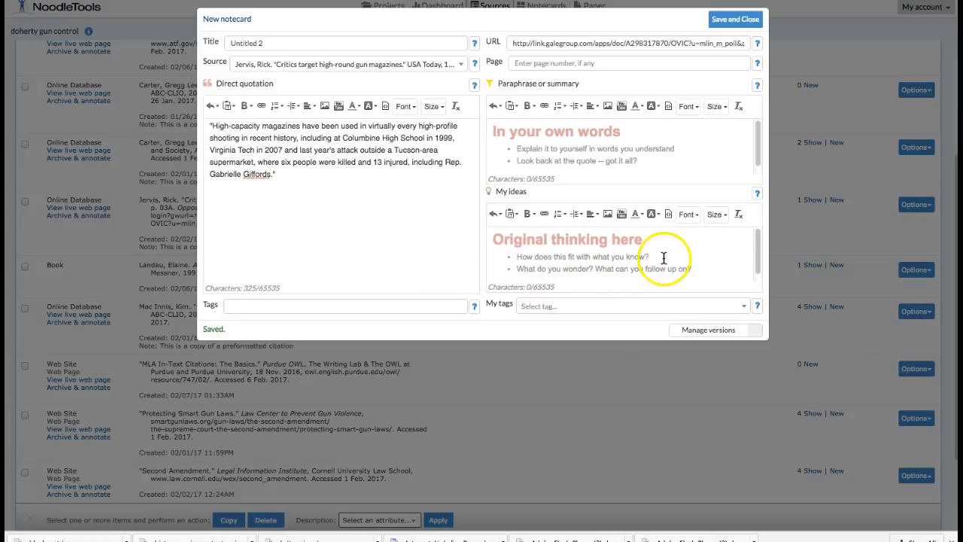
left_click(758, 263)
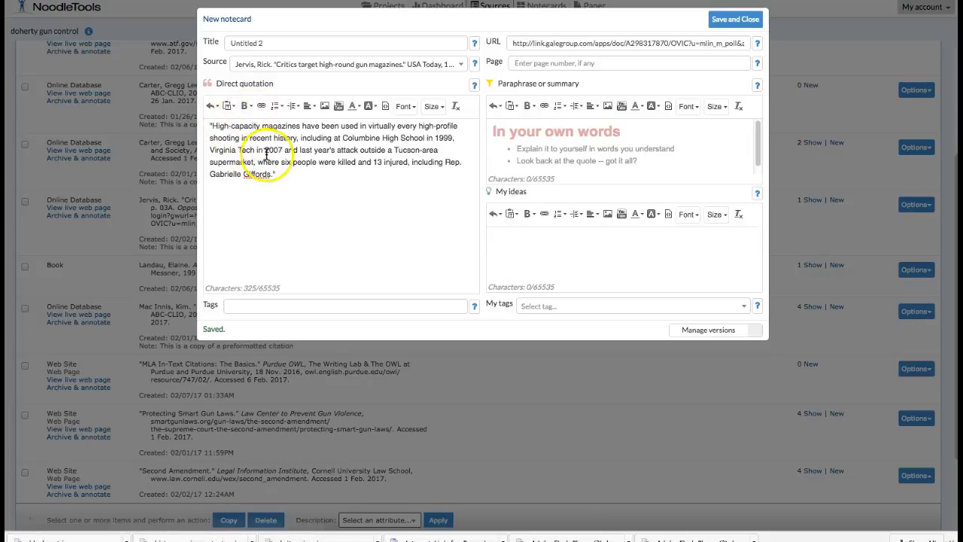
Highlight "High-capacity magazines" and "high-profile shooting" in the direct quotation with a yellow background
left_click(213, 125)
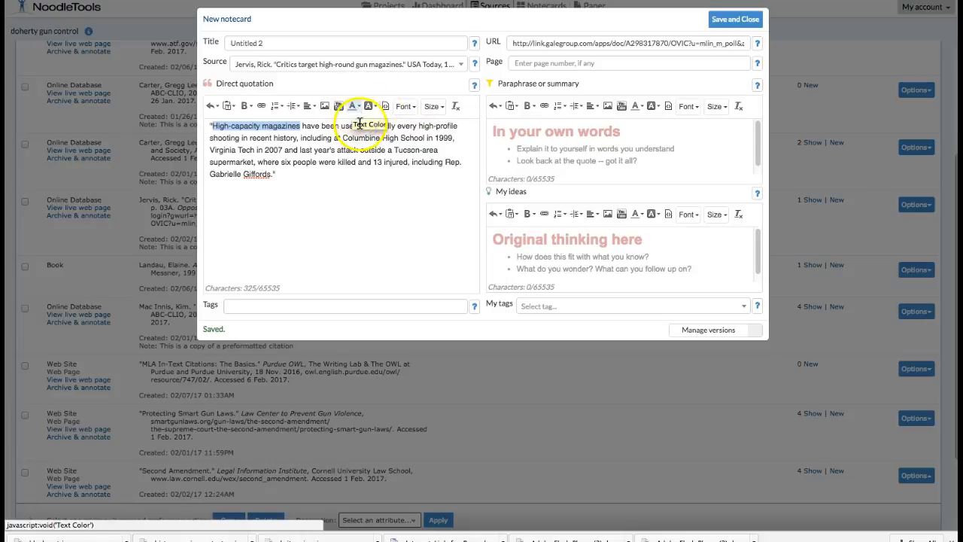
left_click(375, 107)
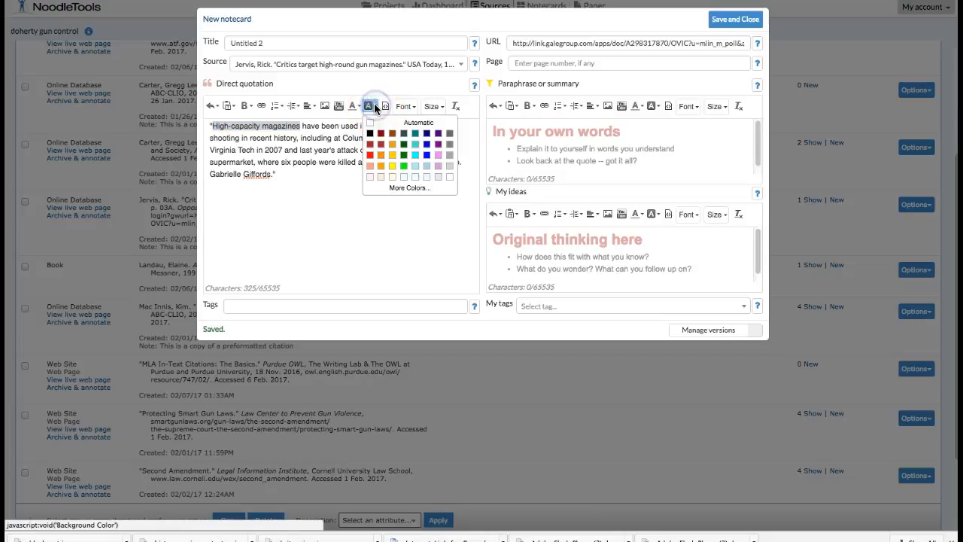
left_click(392, 167)
left_click(358, 150)
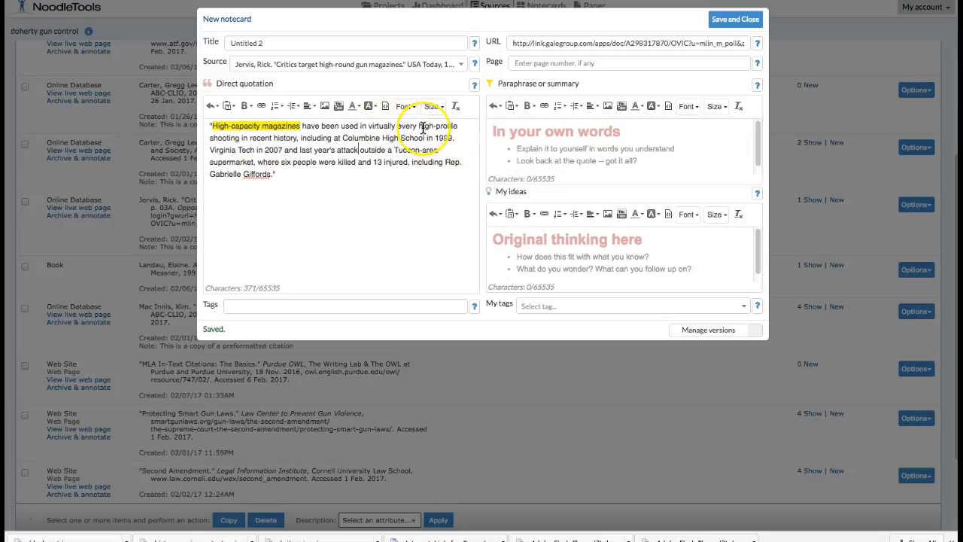
left_click_drag(419, 125, 290, 138)
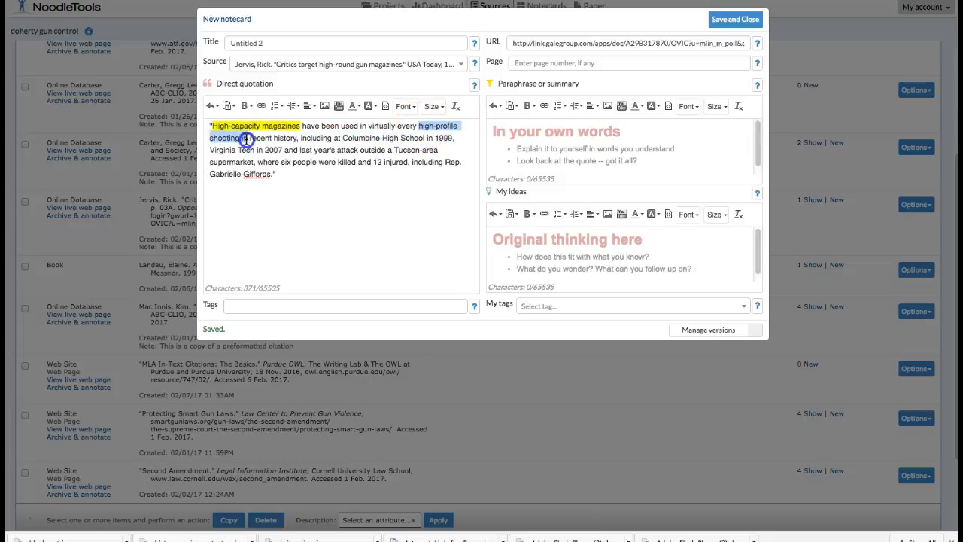
left_click(374, 106)
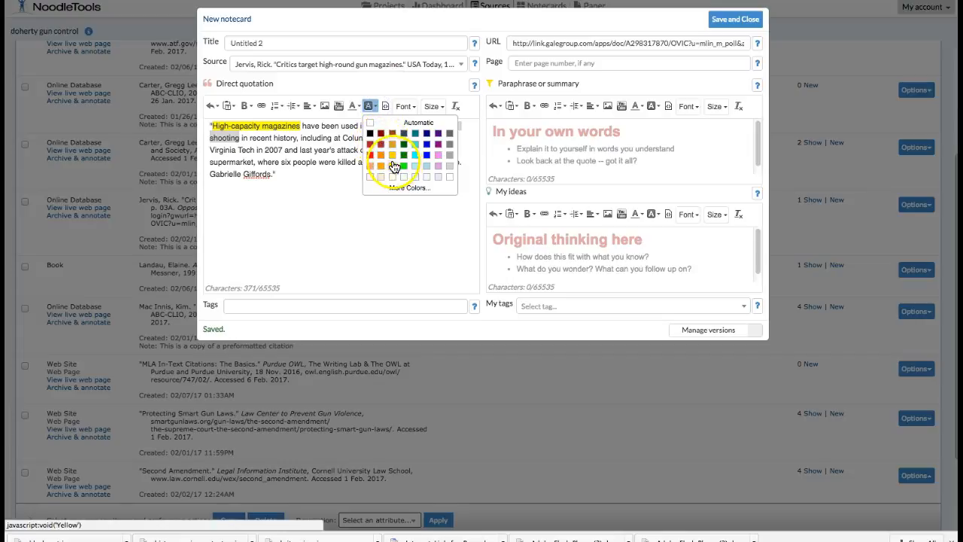
left_click(393, 162)
left_click(375, 217)
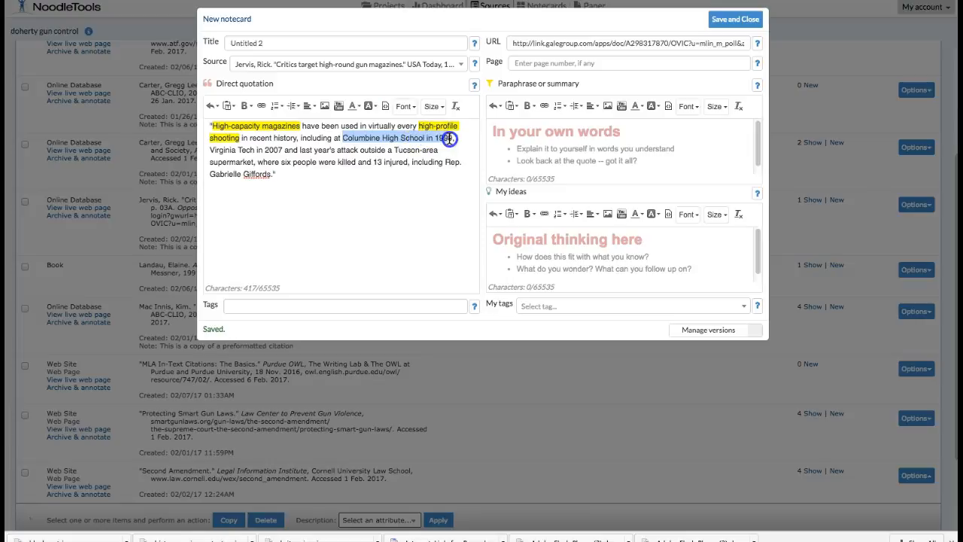
Highlight "Columbine High School in 1999" and "Virginia Tech in 2007" in the quotation in yellow
left_click(374, 106)
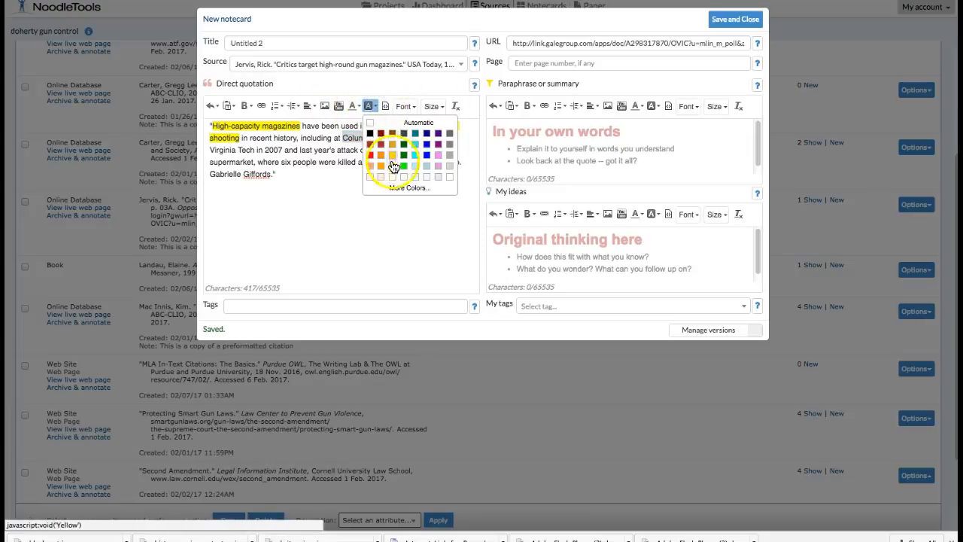
left_click(392, 165)
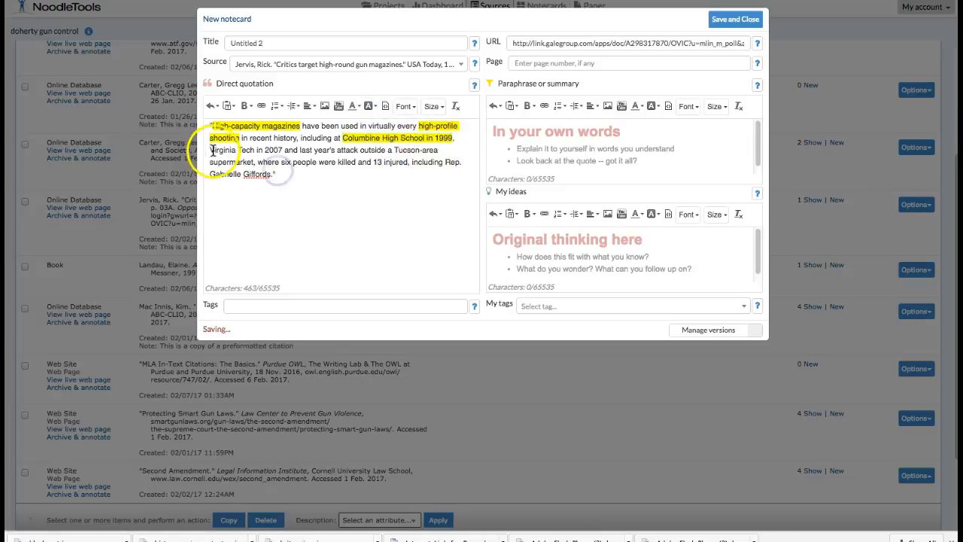
left_click_drag(211, 150, 285, 150)
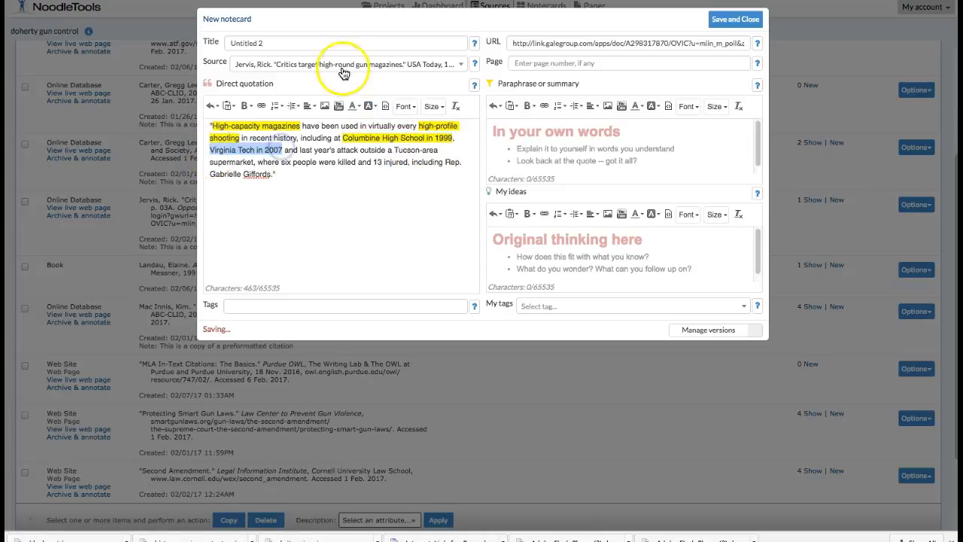
left_click(369, 105)
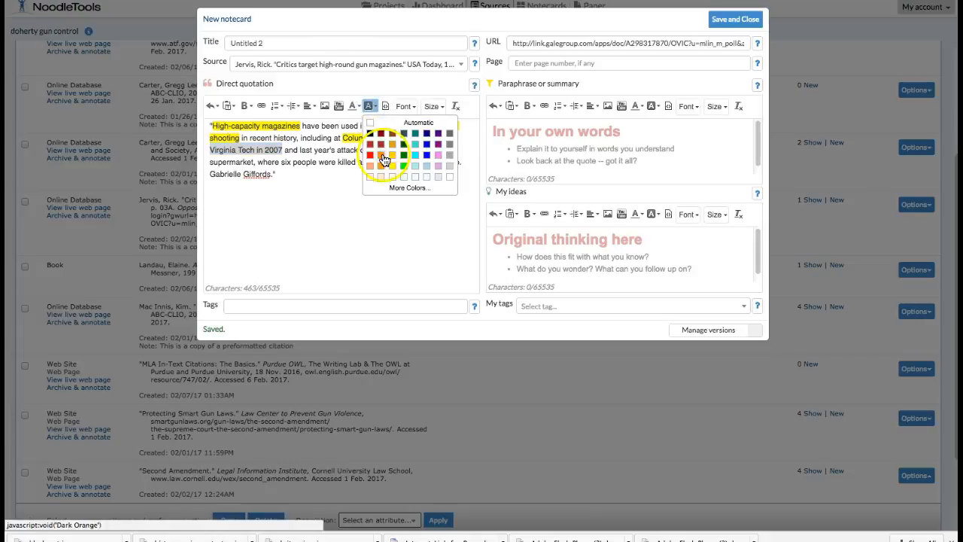
left_click(392, 165)
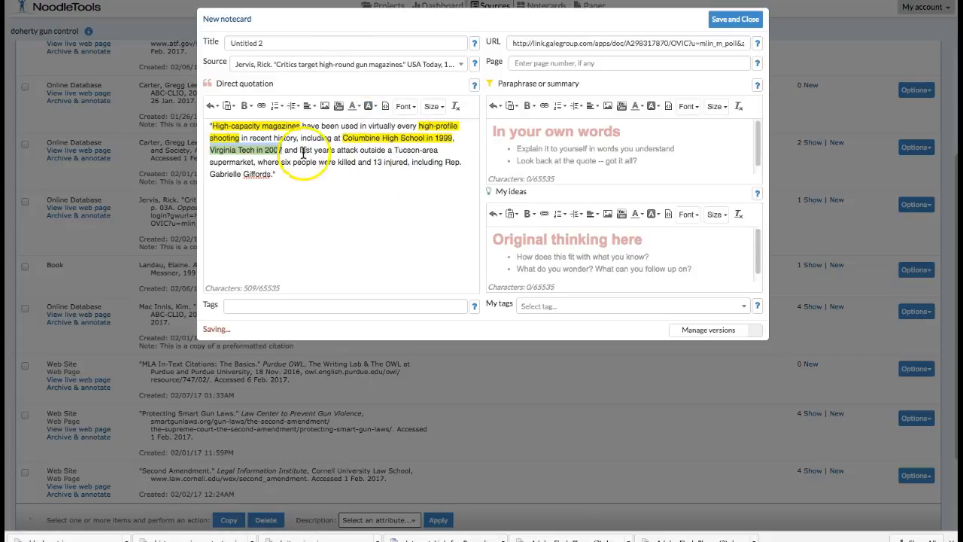
left_click(395, 150)
Give "Tucson-area supermarket" and "six people were killed" in the quotation a yellow background
left_click_drag(401, 152, 280, 157)
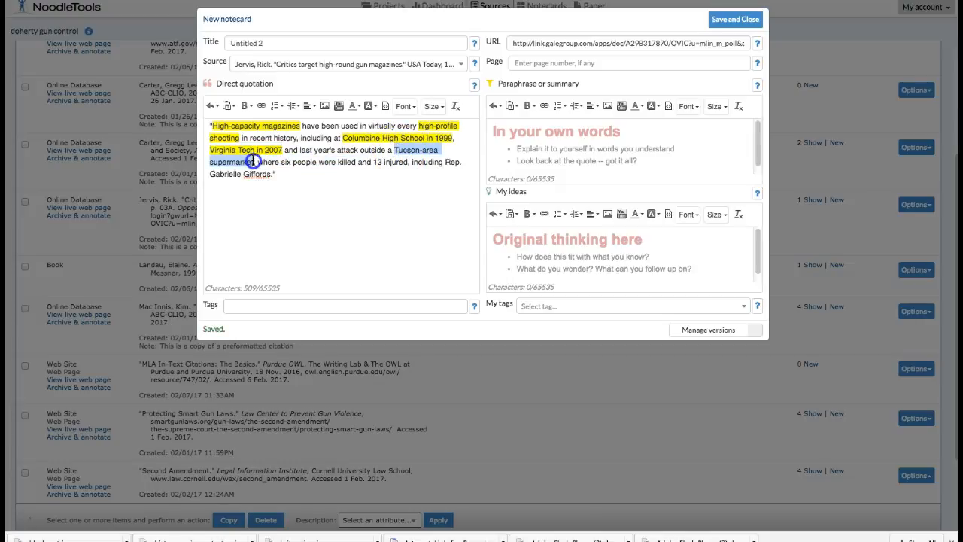
left_click(372, 103)
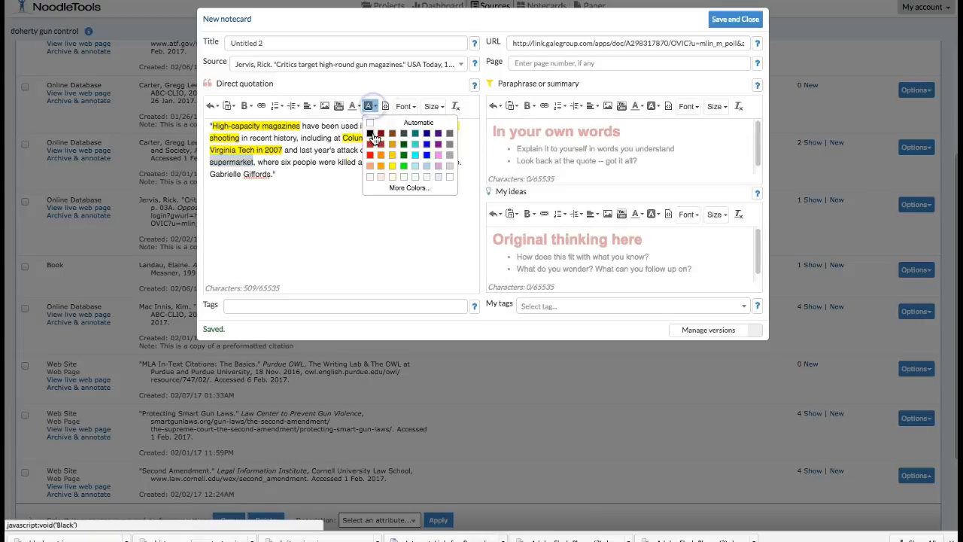
left_click(392, 156)
left_click(329, 191)
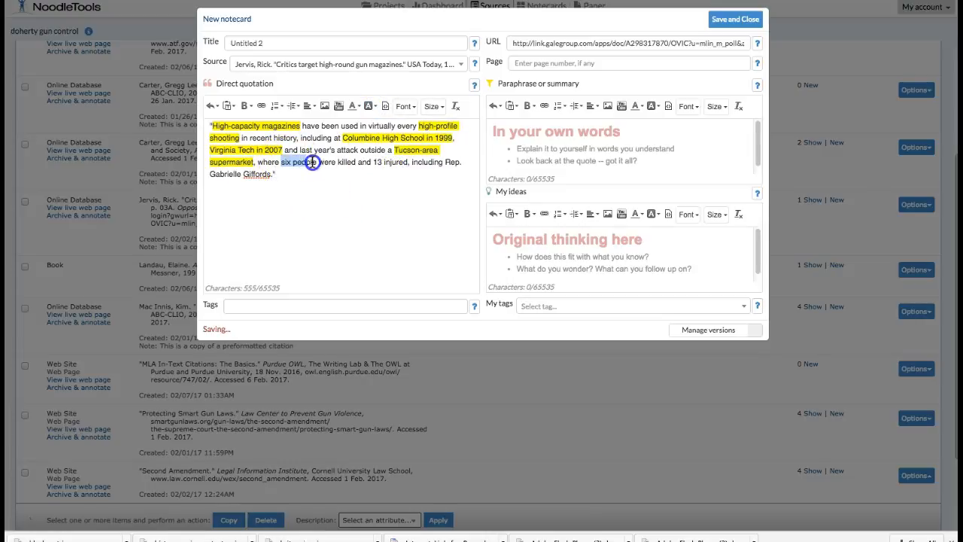
left_click(372, 105)
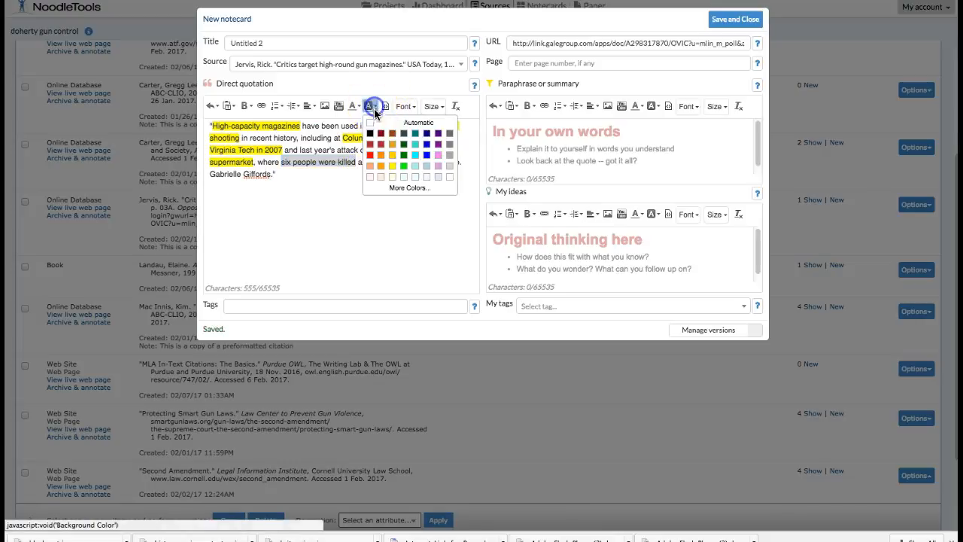
left_click(393, 163)
Highlight "13 injured" and "Rep. Gabrielle Giffords" at the end of the quotation in yellow
left_click(376, 163)
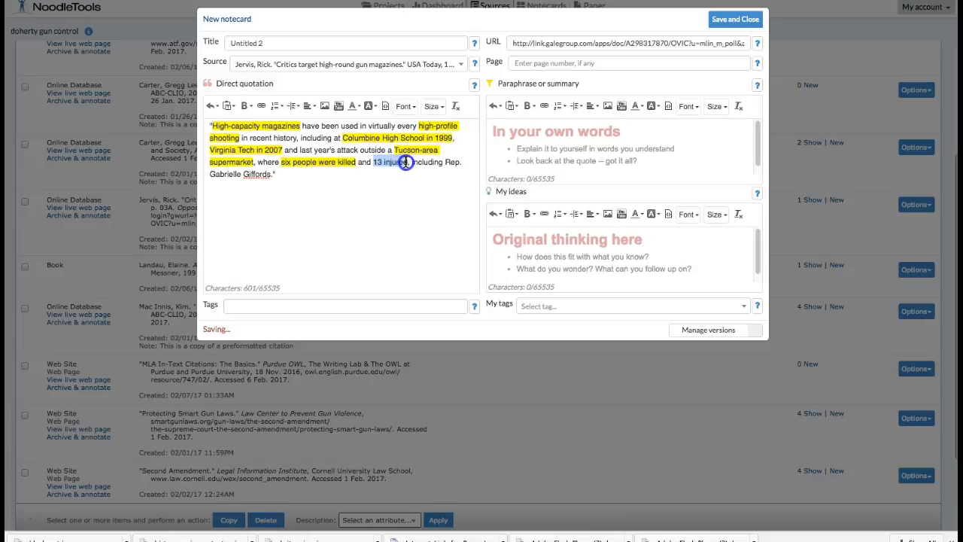
left_click(372, 106)
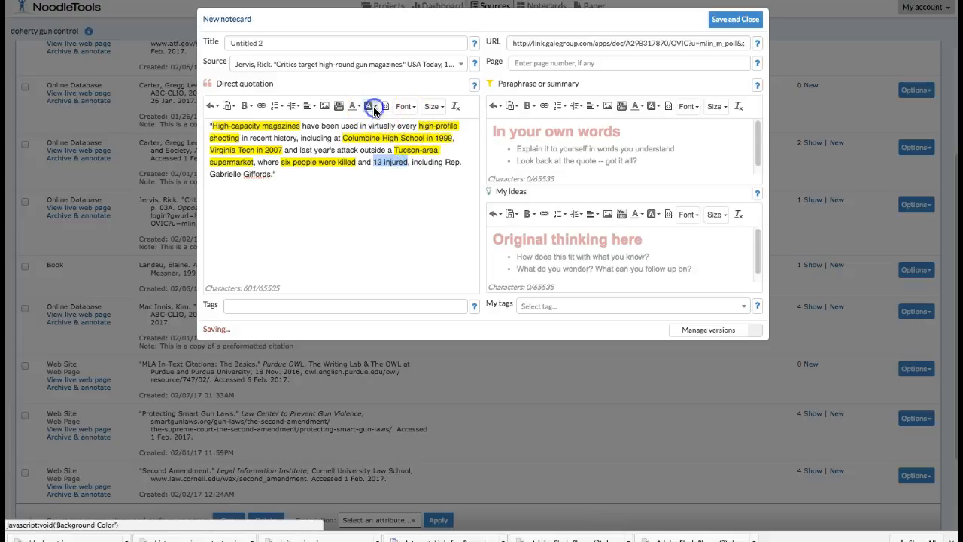
left_click(415, 166)
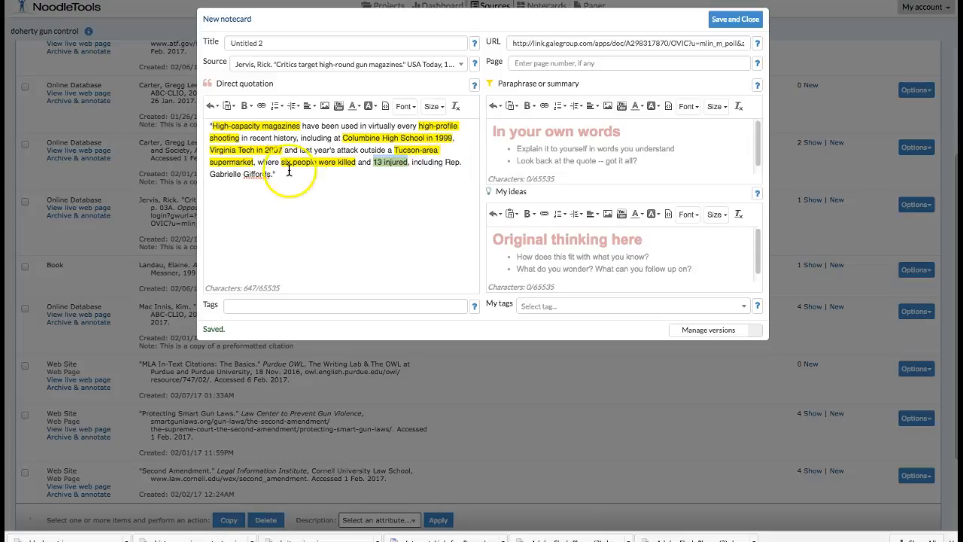
left_click(298, 201)
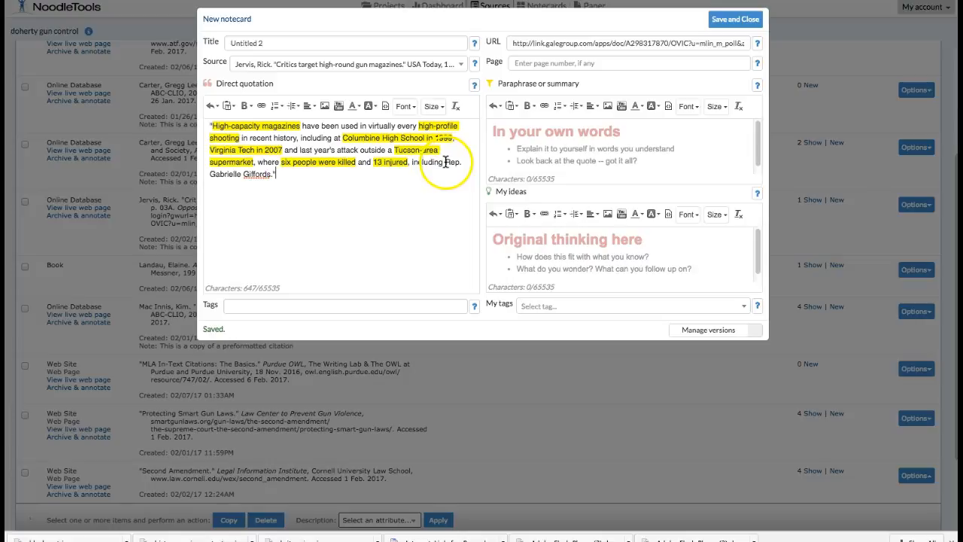
left_click_drag(446, 162, 268, 174)
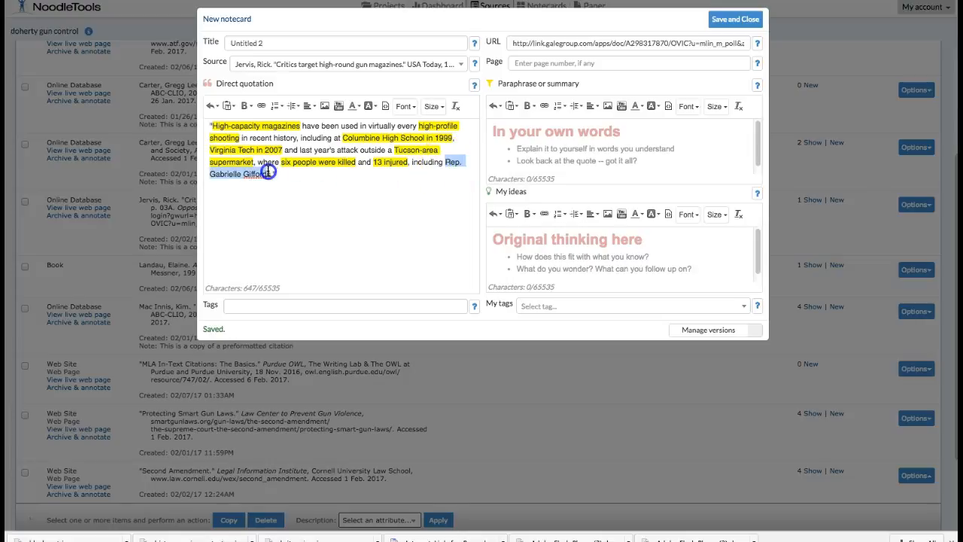
left_click(374, 106)
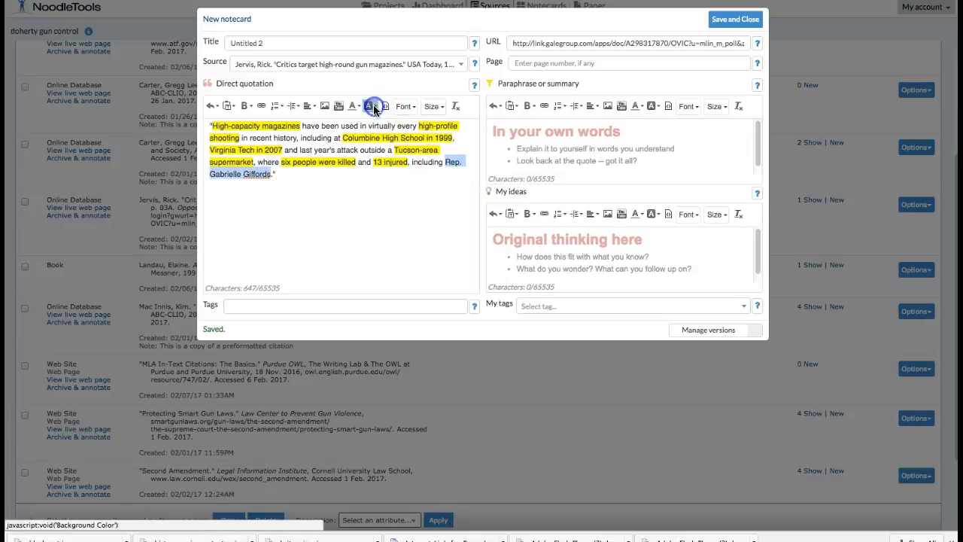
left_click(395, 169)
left_click(384, 218)
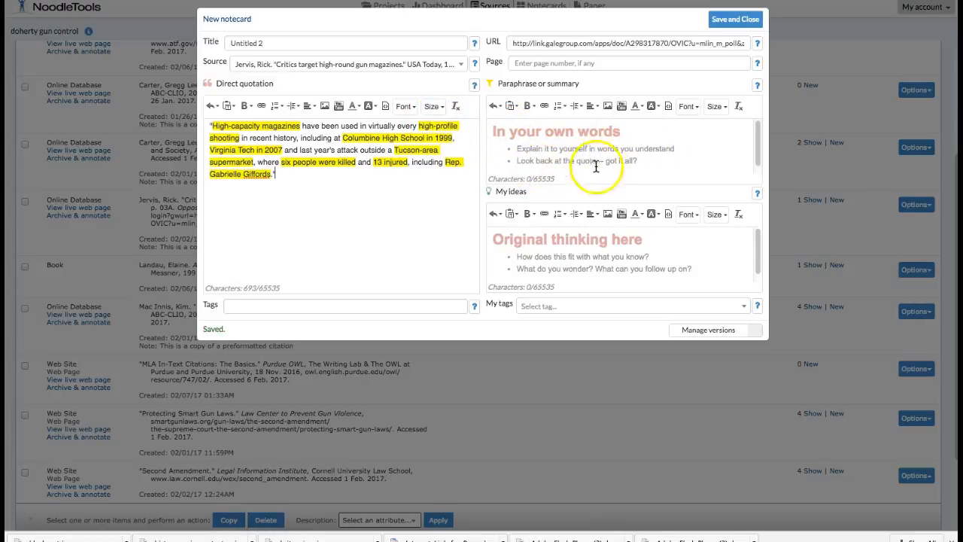
Start a bulleted list in the paraphrase or summary with "High-capacity magazines" and "well-known shootings"
left_click(494, 129)
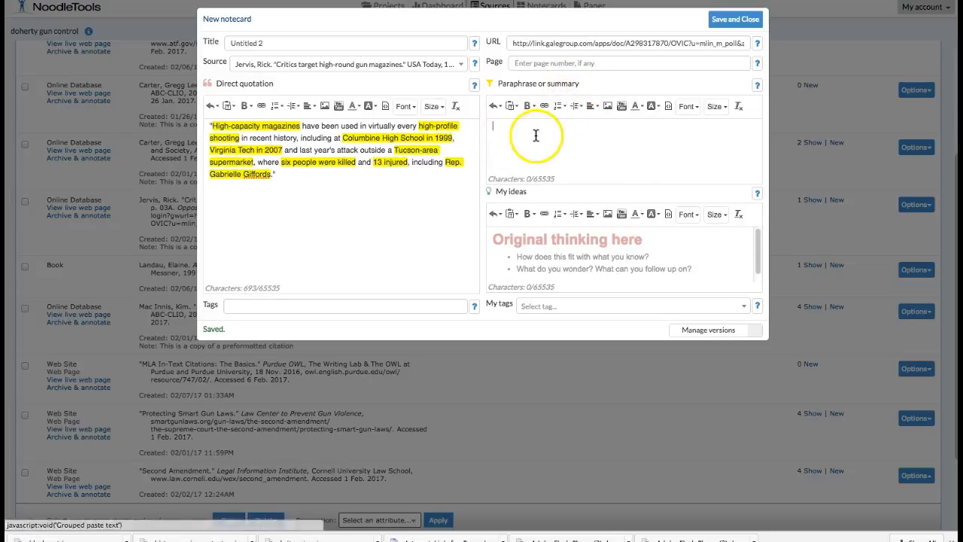
left_click(565, 105)
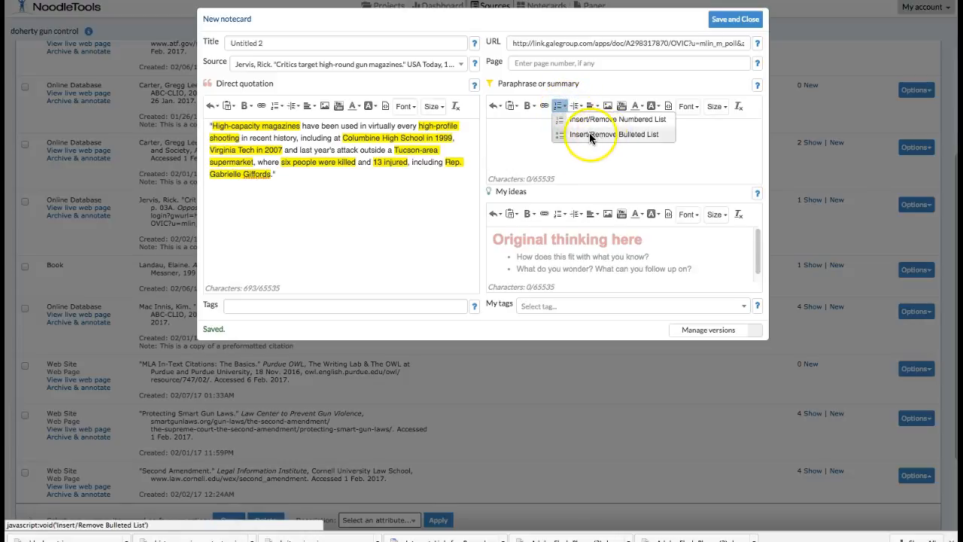
left_click(612, 133)
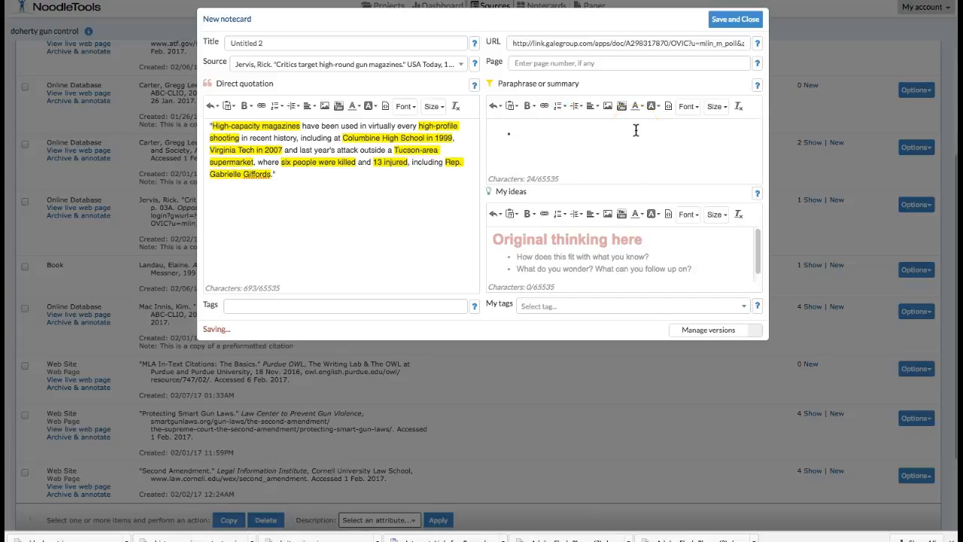
type("High-capacity magazines")
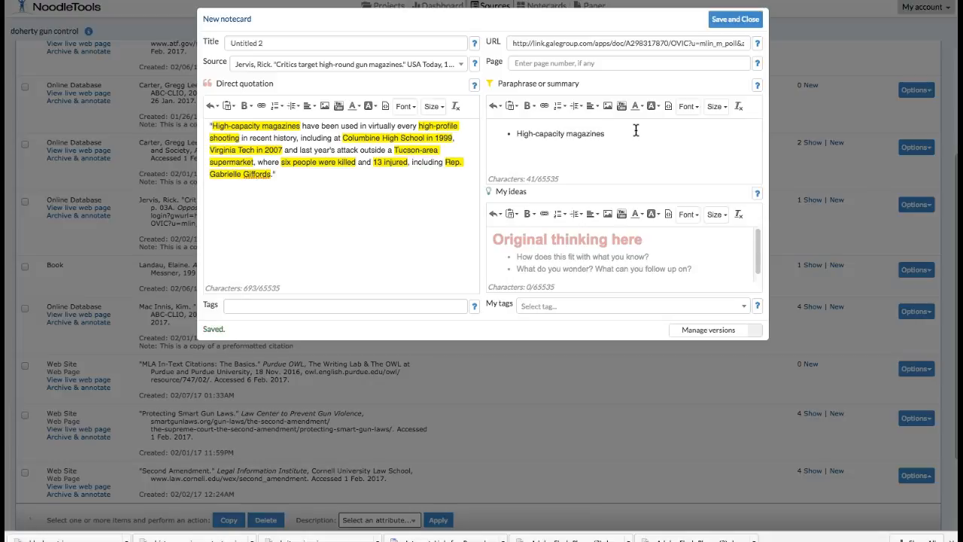
key("Return")
type("well-known shootings")
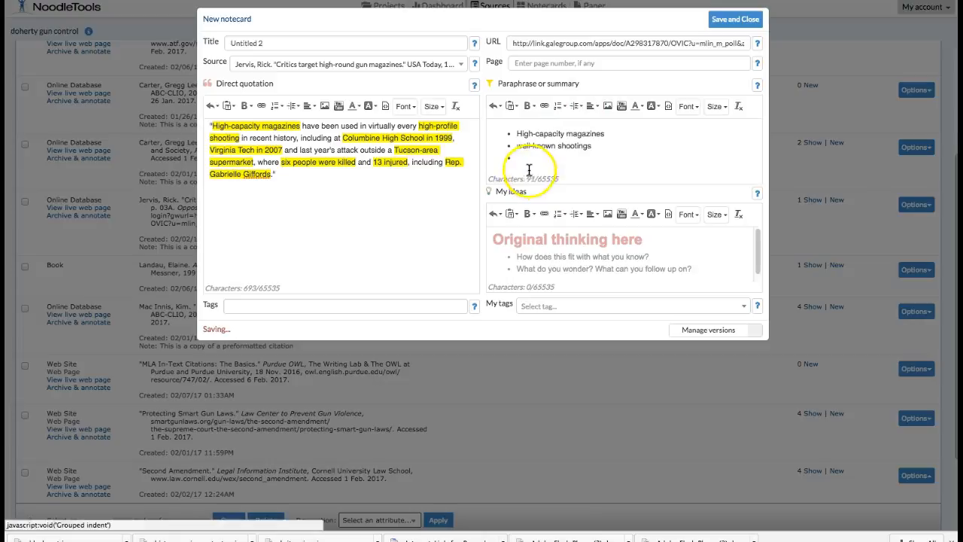
Add the indented sub-bullets "Columbine, 1999" and "Virginia Tech, 2007" under "well-known shootings" in the paraphrase
left_click(576, 106)
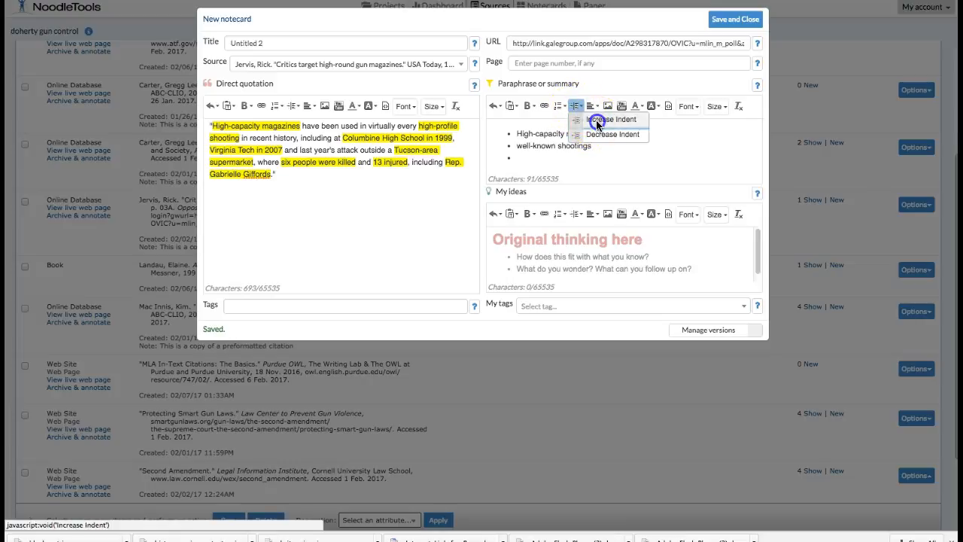
left_click(591, 119)
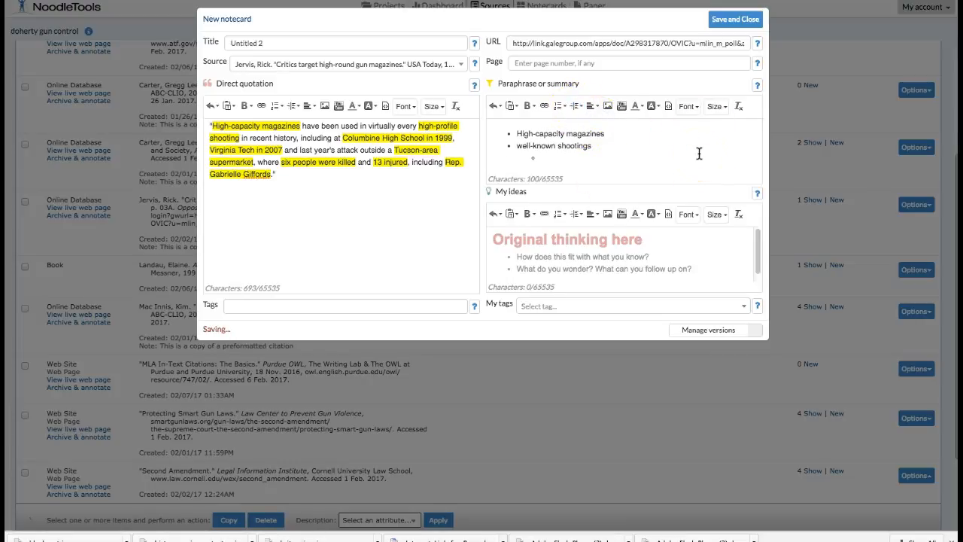
type("Columbine")
type("1999")
key("Return")
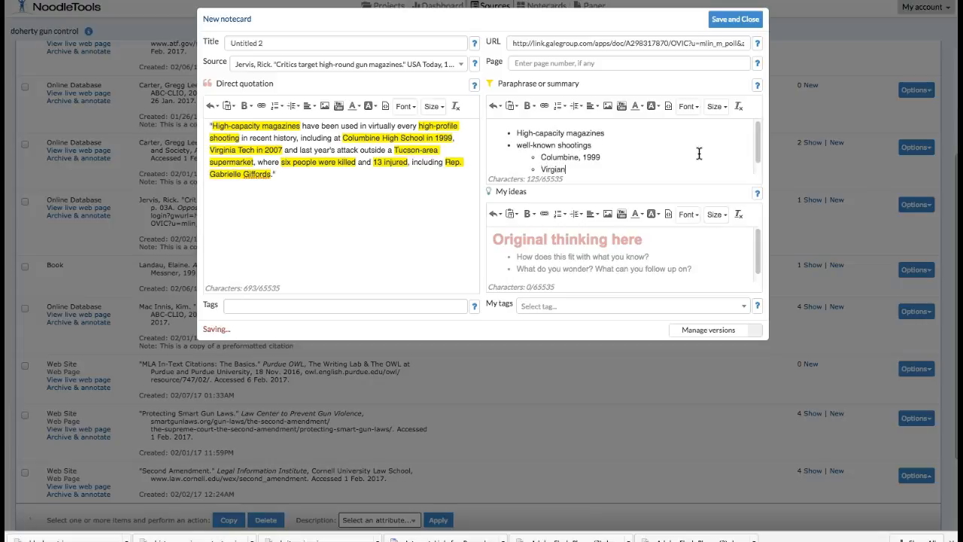
type("nia Tech, 2007")
key("Return")
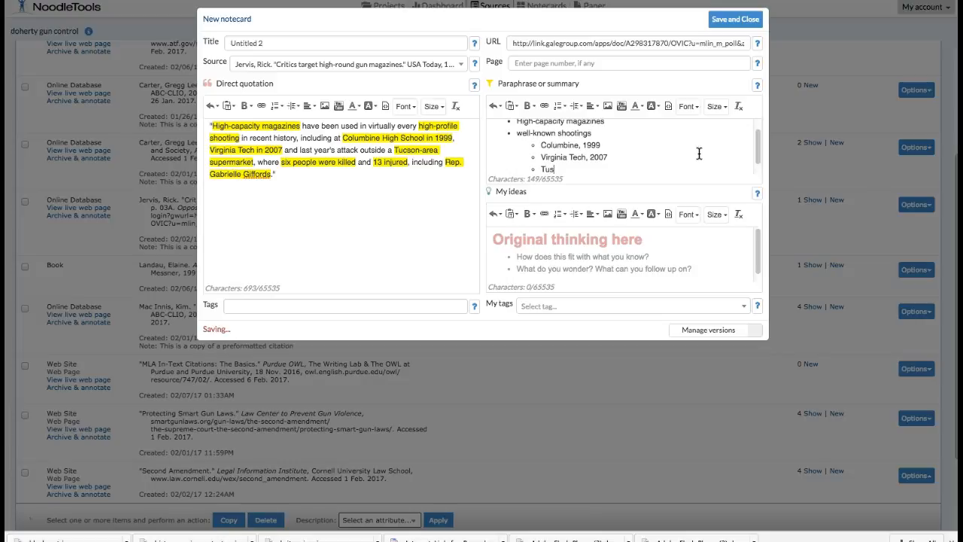
Add "Tuscon-area supermarket" as the third sub-bullet under "well-known shootings"
type("Tuscon-area sup")
key("BackSpace")
key("BackSpace")
key("BackSpace")
type("supermark")
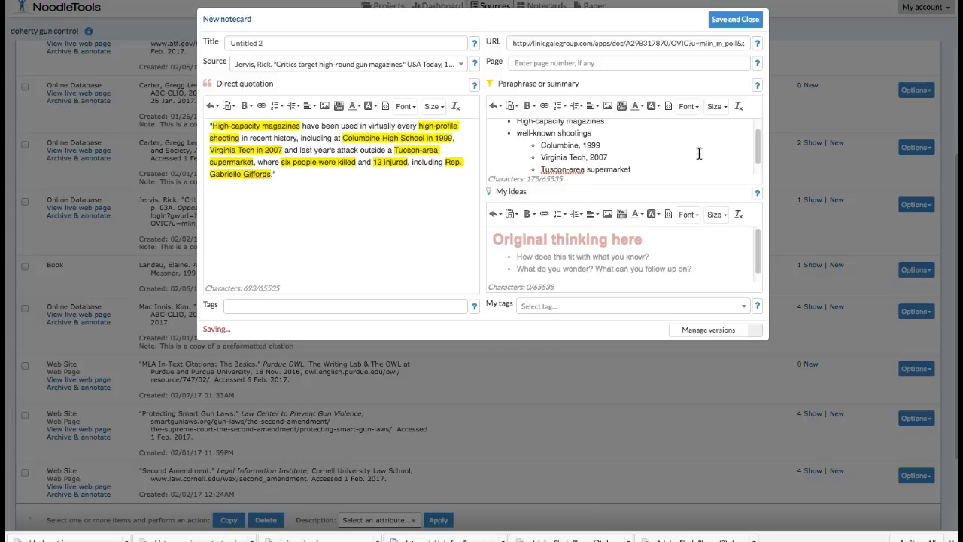
type("et")
key("Return")
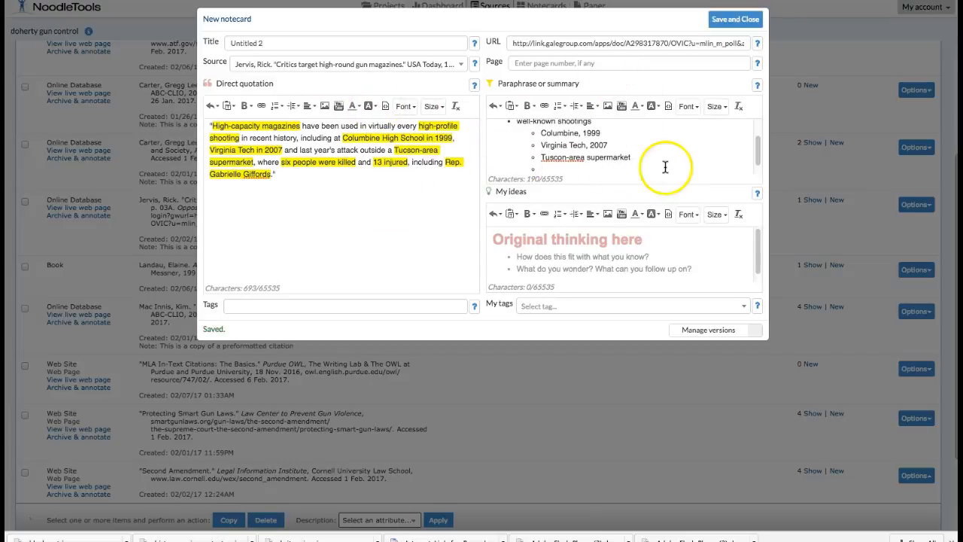
Add "6 killed, 13 injured" one indent level below the supermarket bullet and review the paraphrase list
left_click(581, 111)
left_click(602, 114)
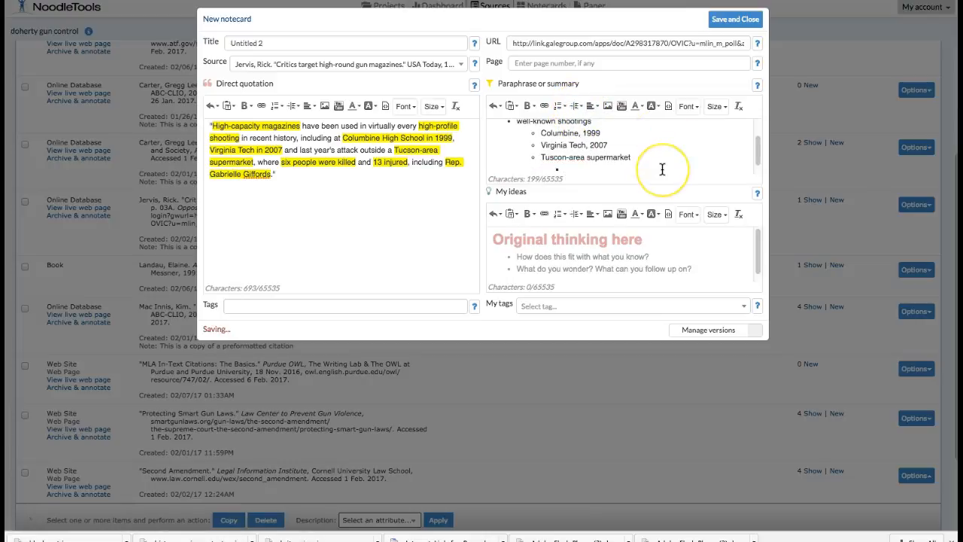
type("6 killed, 13 in")
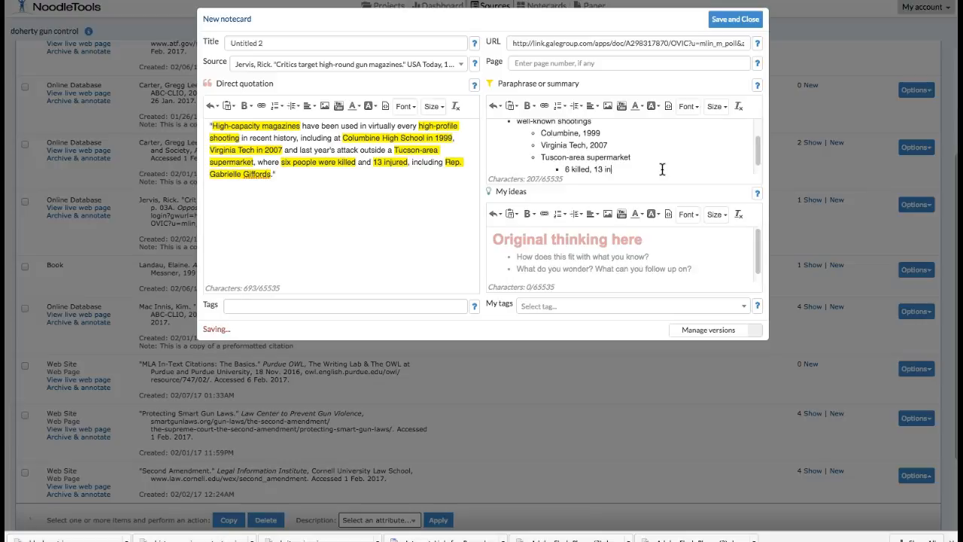
type("jured")
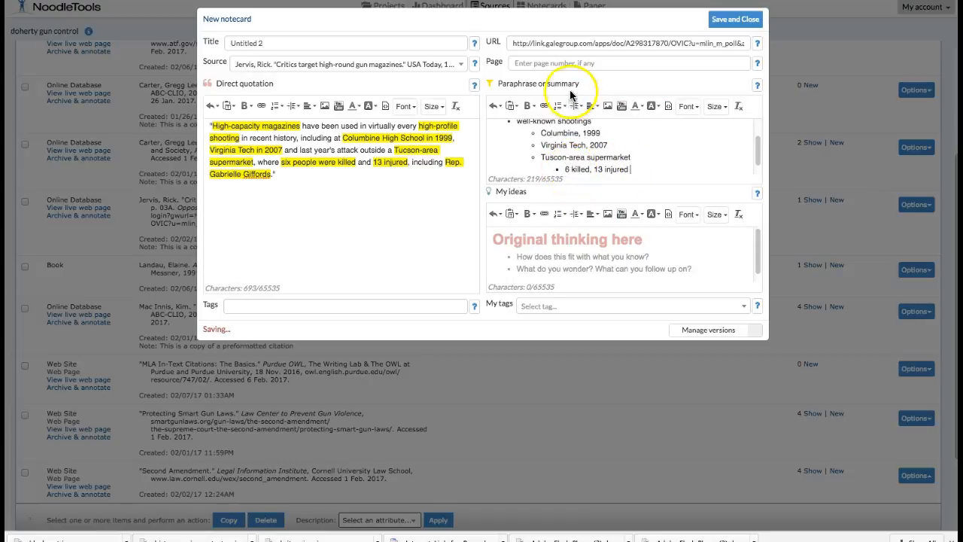
left_click_drag(759, 154, 759, 142)
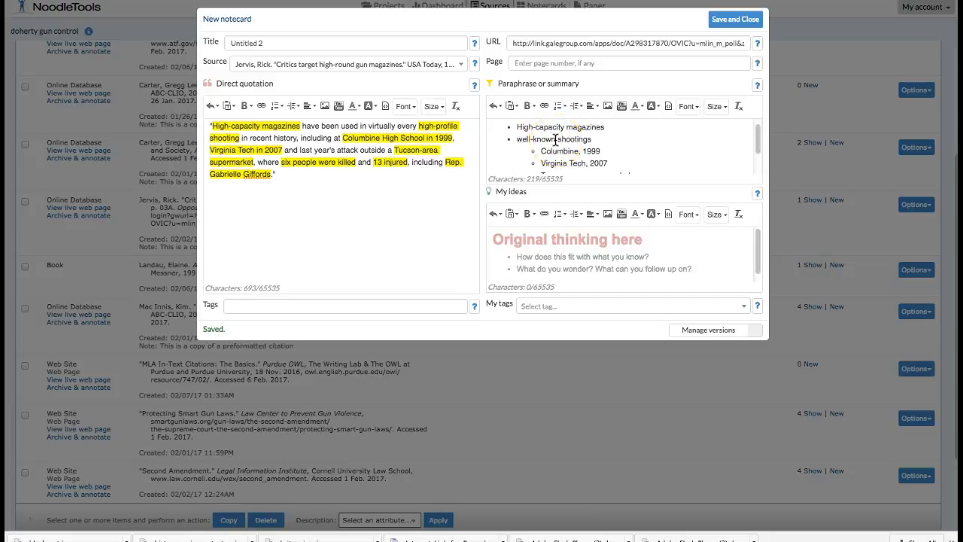
left_click_drag(757, 141, 760, 195)
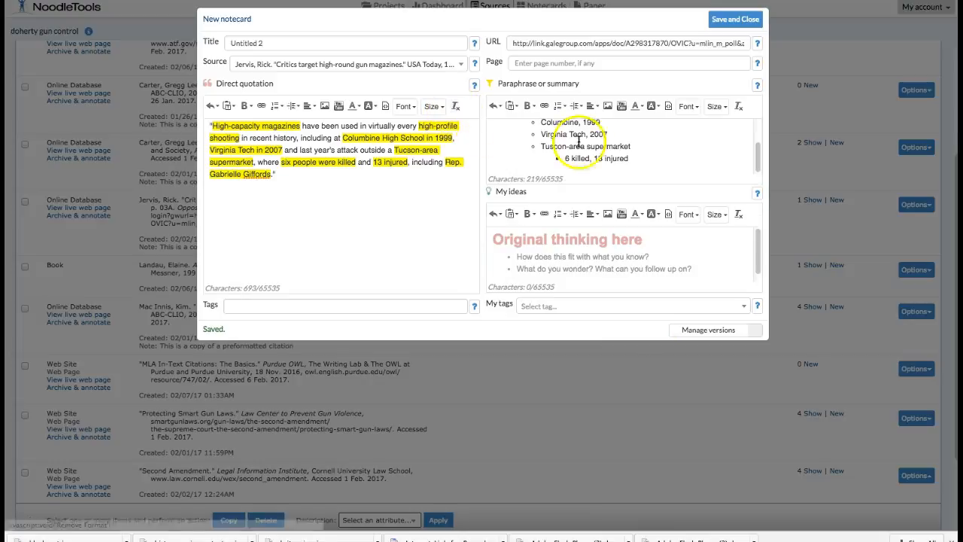
mouse_move(755, 159)
left_mouse_down()
mouse_move(755, 146)
mouse_move(753, 160)
left_mouse_up()
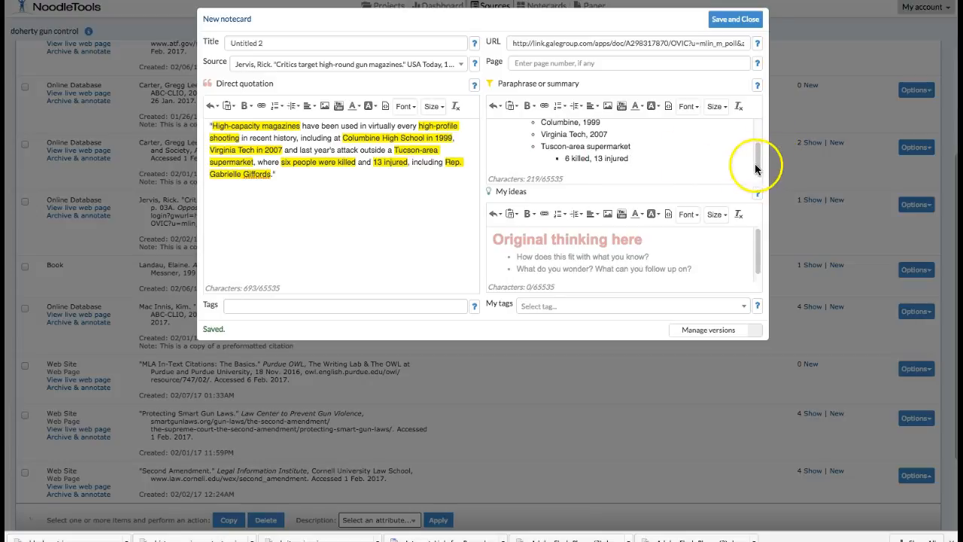
Enter the questions "What other well-known shootings used hcm?" and "Who is Gabrielle Giffords?" as separate paragraphs under My ideas
left_click(559, 239)
type("What other well")
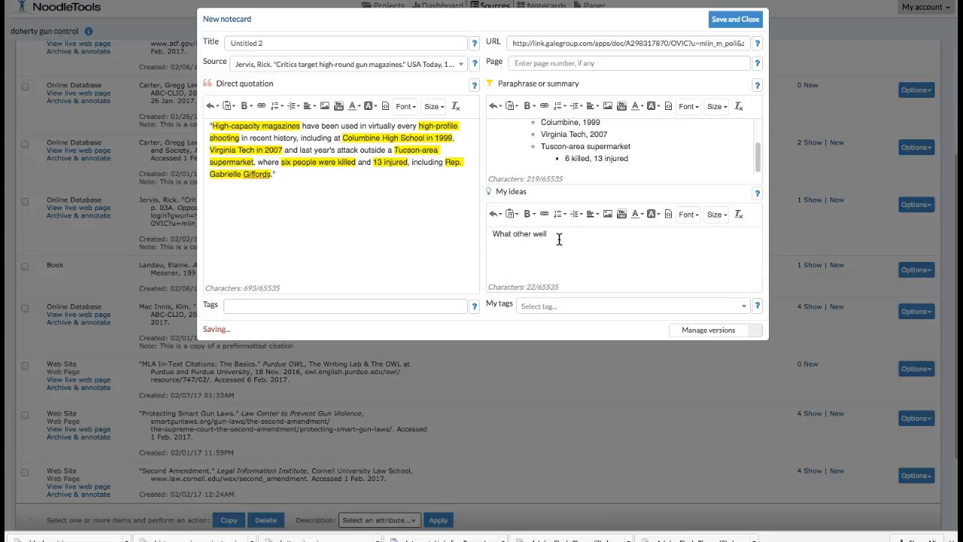
type("-known shootings used hcm? Who is ")
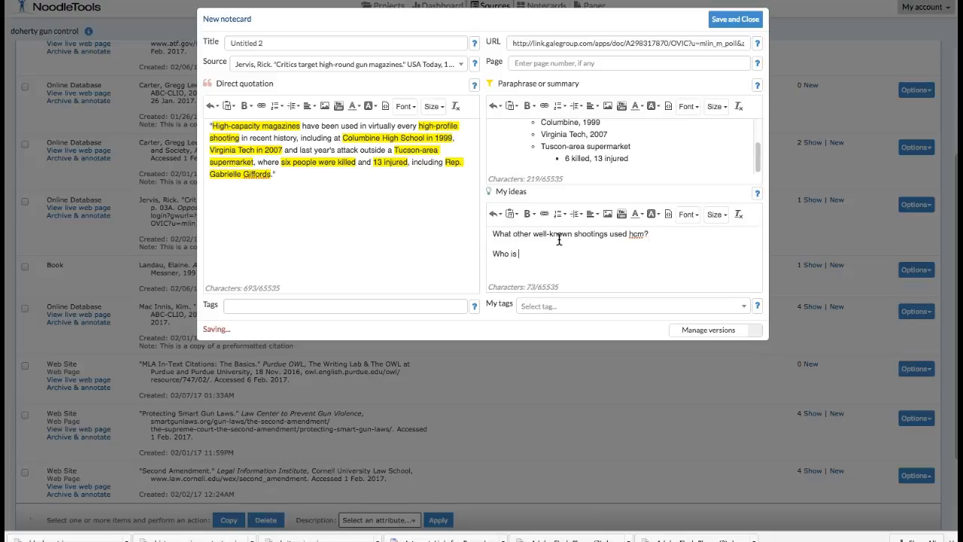
type("Gabrielle Giffords?")
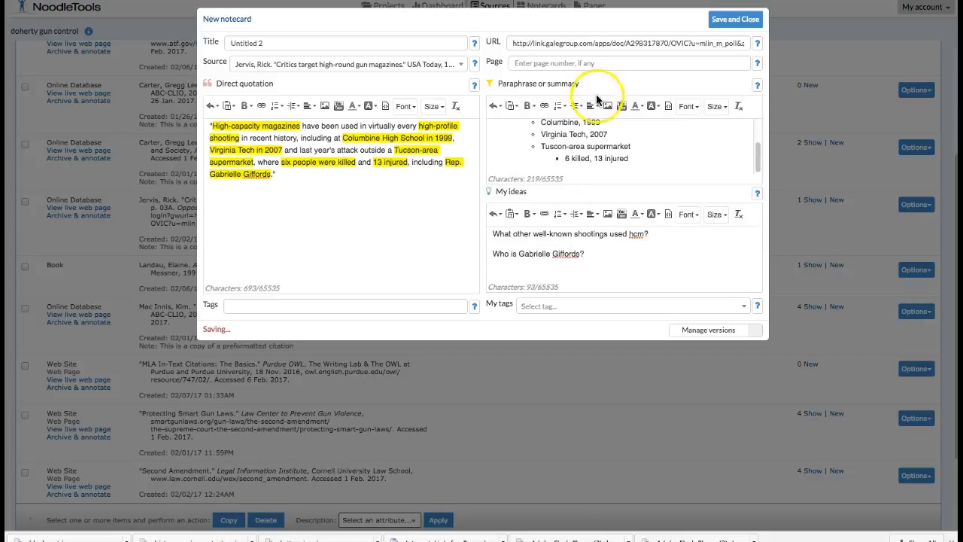
Add the bullet "Gabrielle Giffords" after "6 killed, 13 injured" in the paraphrase
left_click(646, 156)
key("Return")
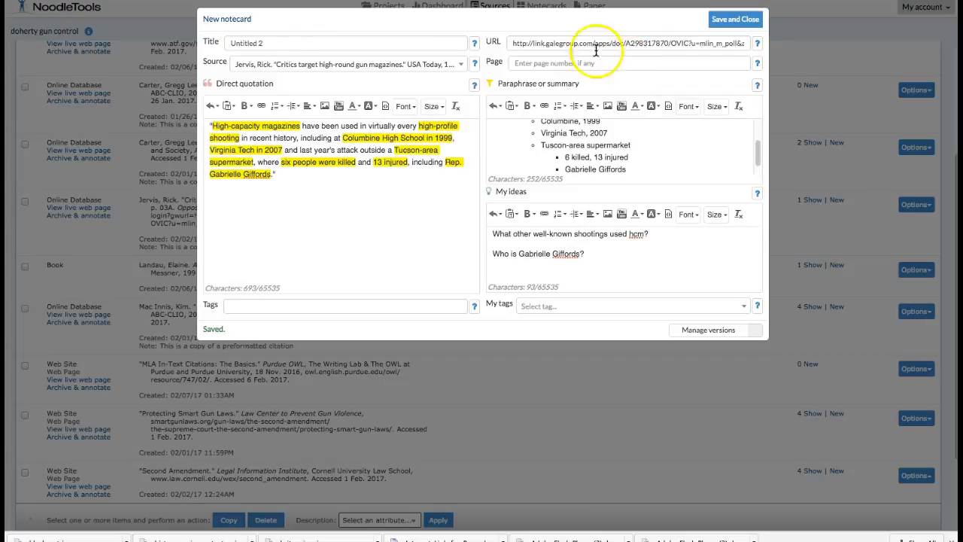
Replace the notecard's title with "Examples of well-known shootings using hcm"
left_click(242, 42)
left_click_drag(261, 43, 202, 41)
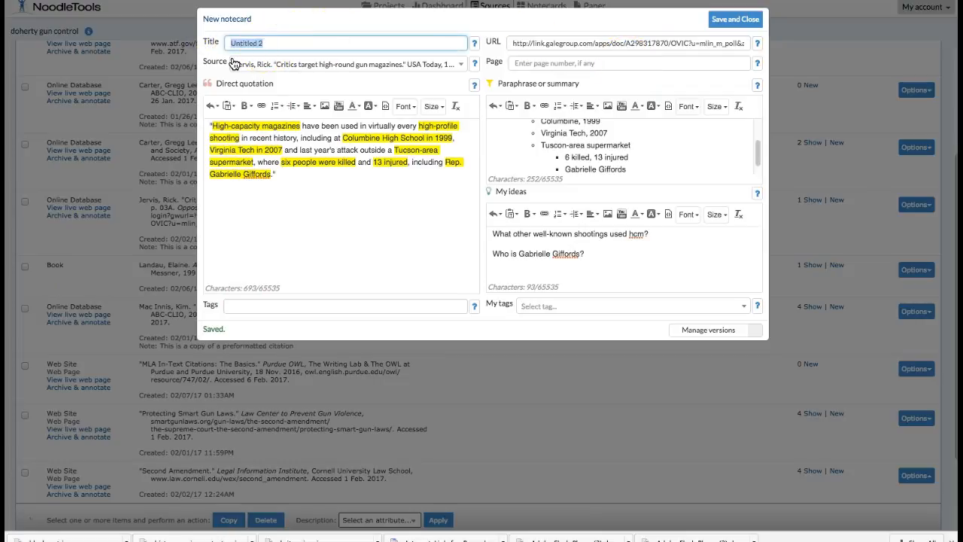
type("E")
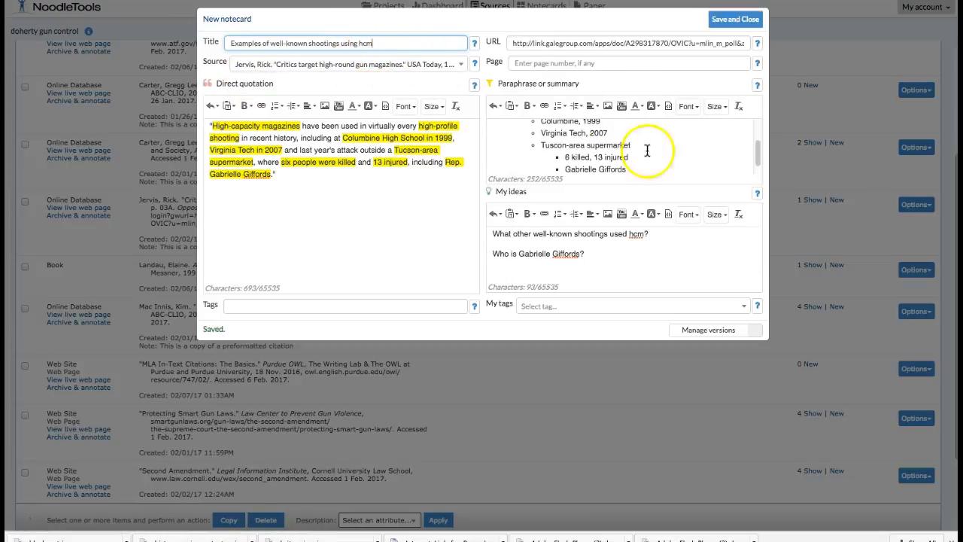
Check the notecard's source choices, keep "Critics target high-round gun magazines", and look at the page number field
left_click(322, 67)
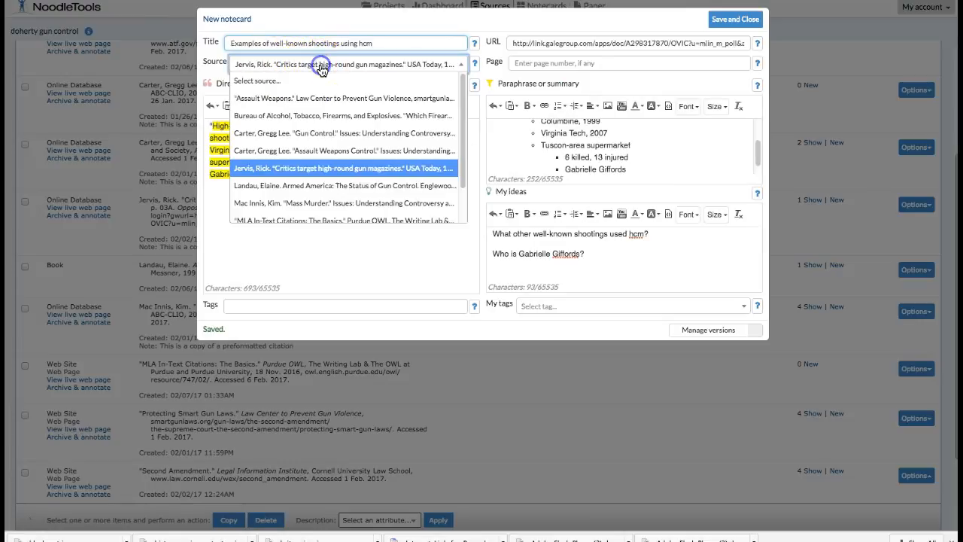
left_click(300, 174)
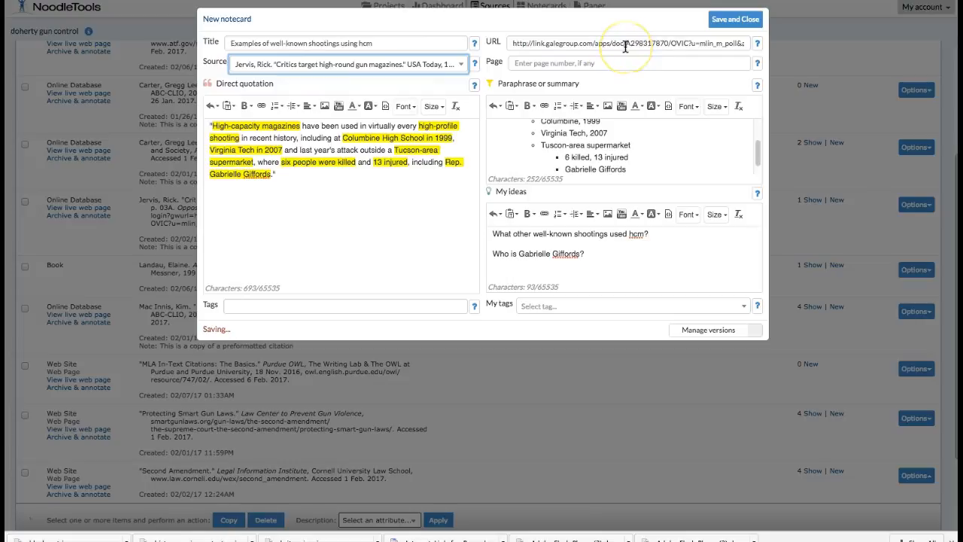
left_click(606, 62)
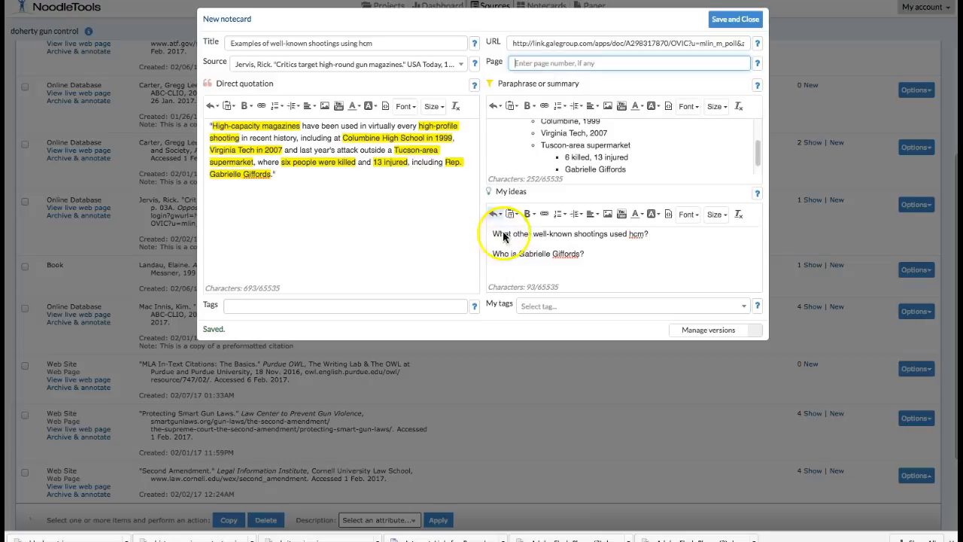
Enter "mass killings" as the notecard's tags and check the list of saved tags
left_click(275, 302)
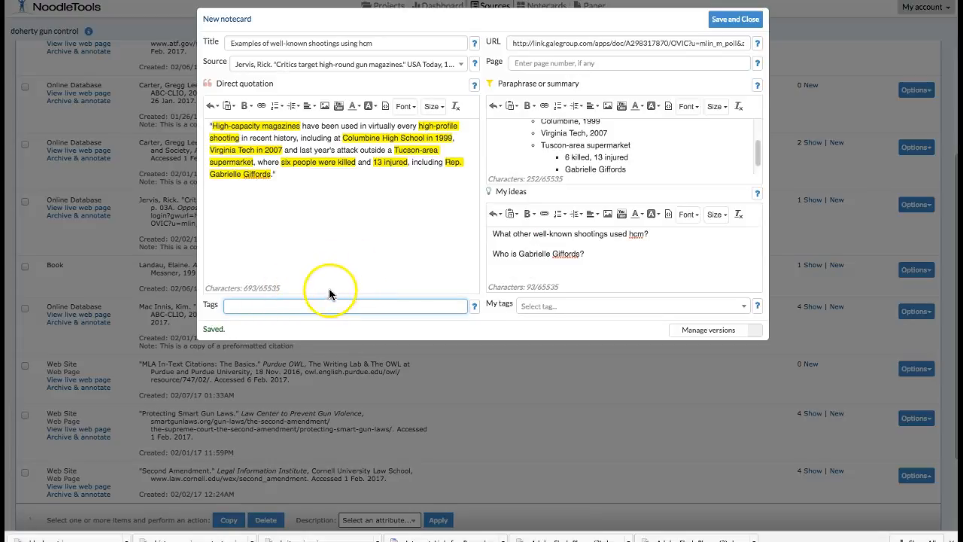
type("mass killings")
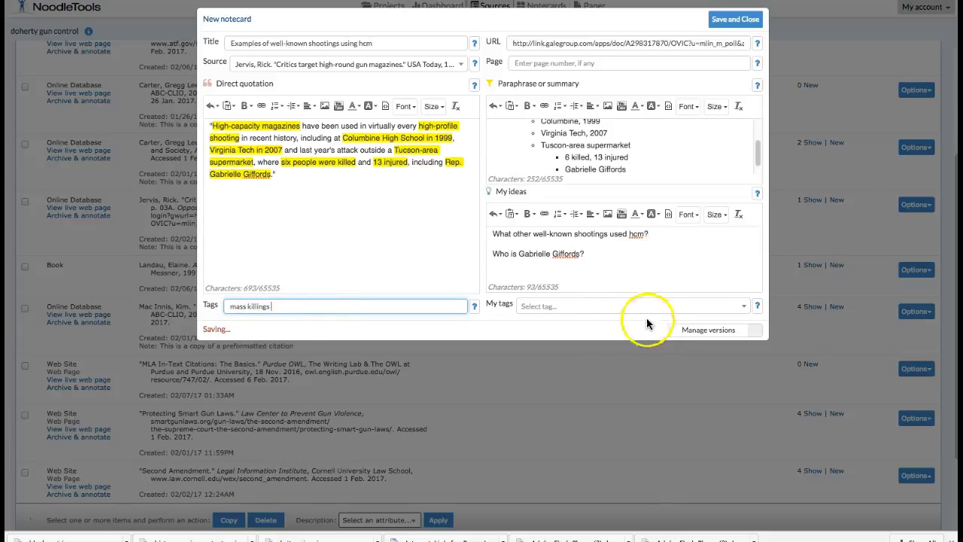
left_click(560, 307)
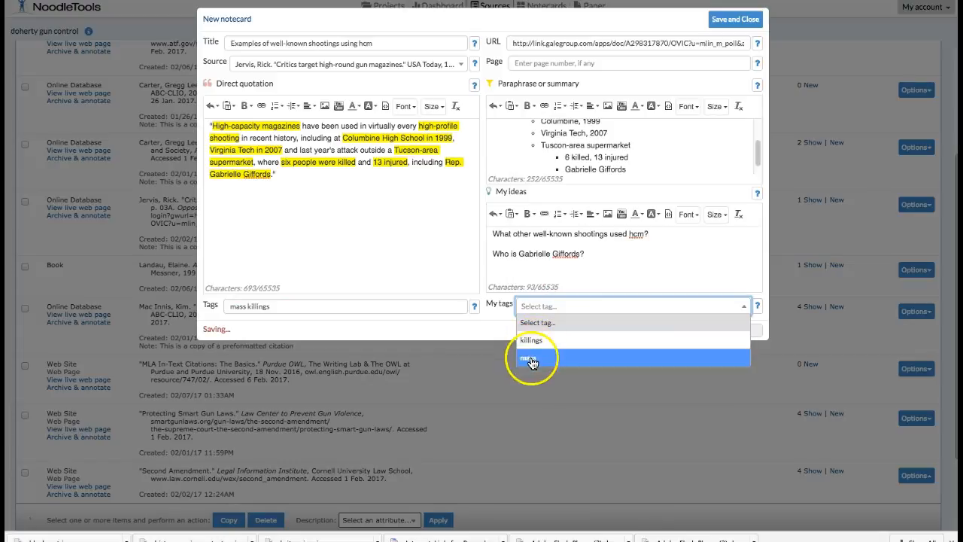
Enclose the tag text mass killings in double quotation marks and check the saved tags list again
left_click(233, 307)
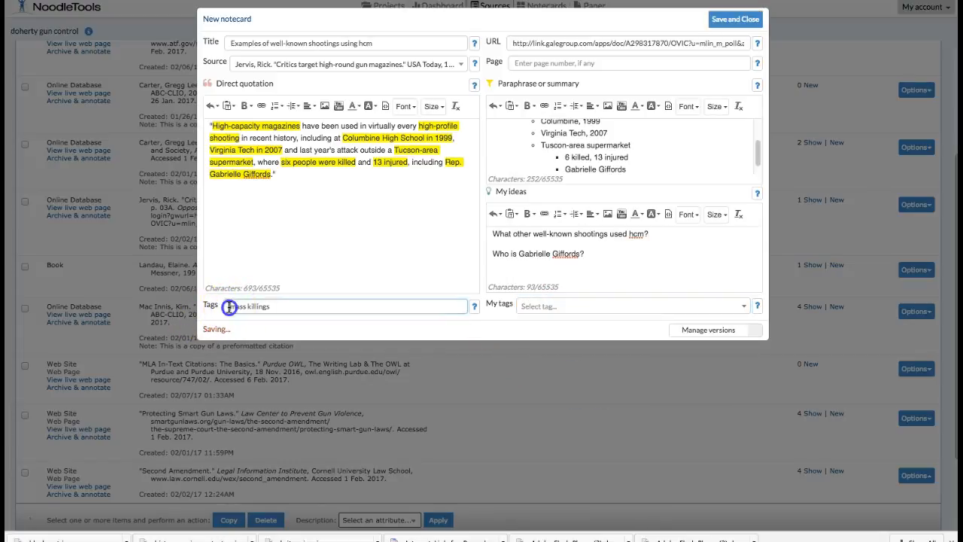
type("\"")
left_click(276, 307)
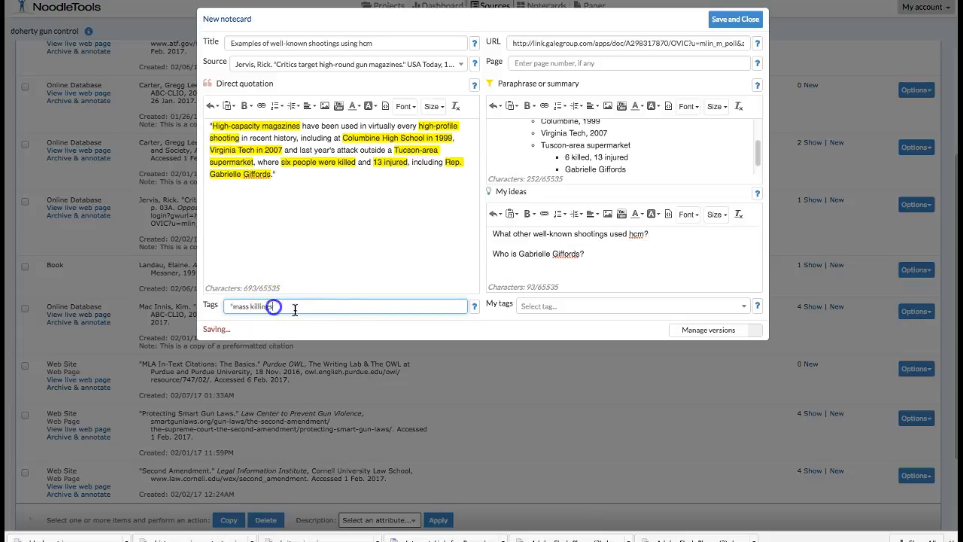
type("\"")
left_click(561, 307)
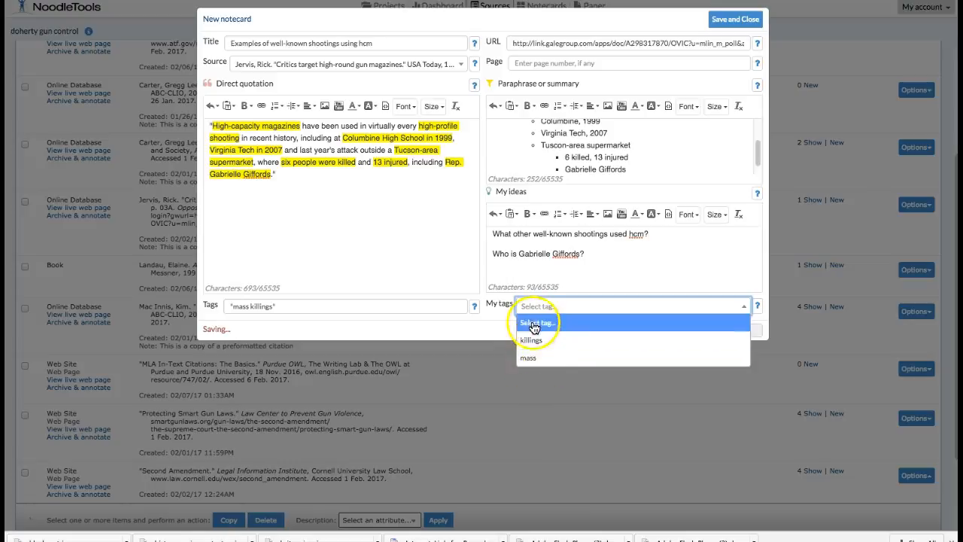
left_click(537, 306)
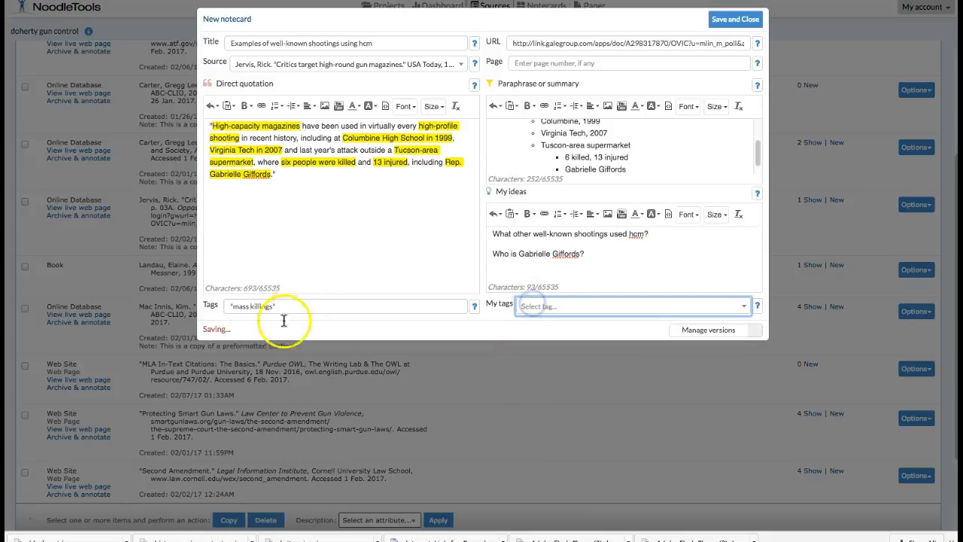
Save and close the notecard, and open the citation of "Critics target high-round gun magazines" for editing
left_click(735, 19)
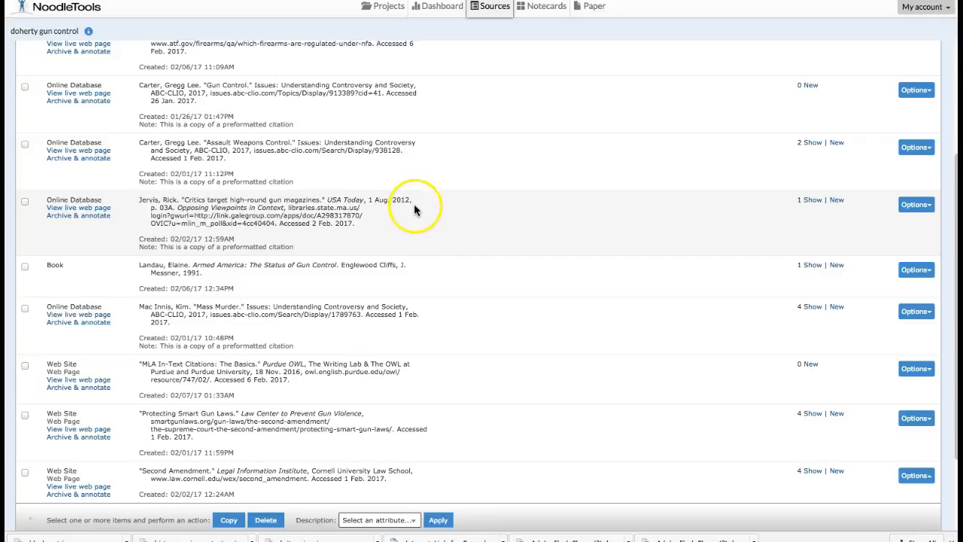
left_click(931, 210)
left_click(879, 226)
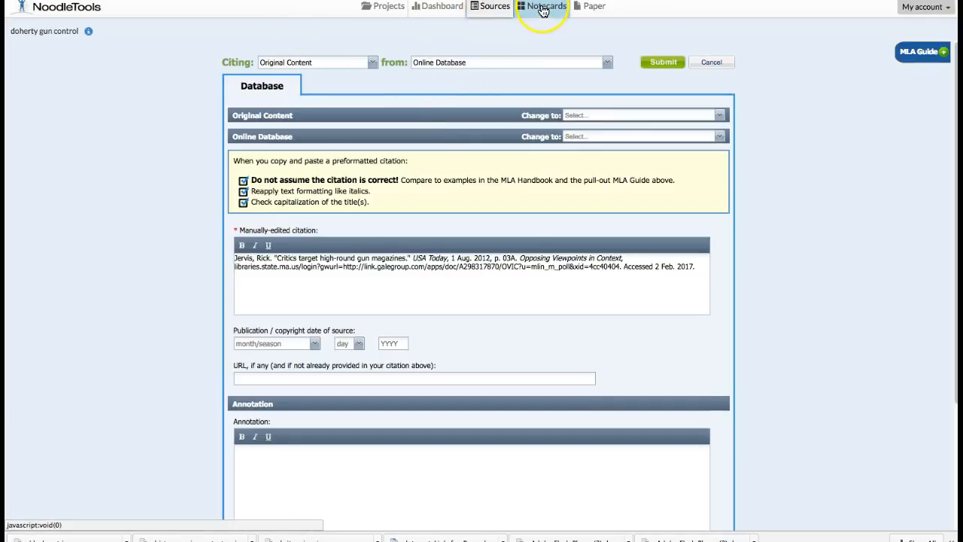
Cancel the citation edit and review the saved notecard under "Critics target high-round gun magazines" in the source list
left_click(486, 15)
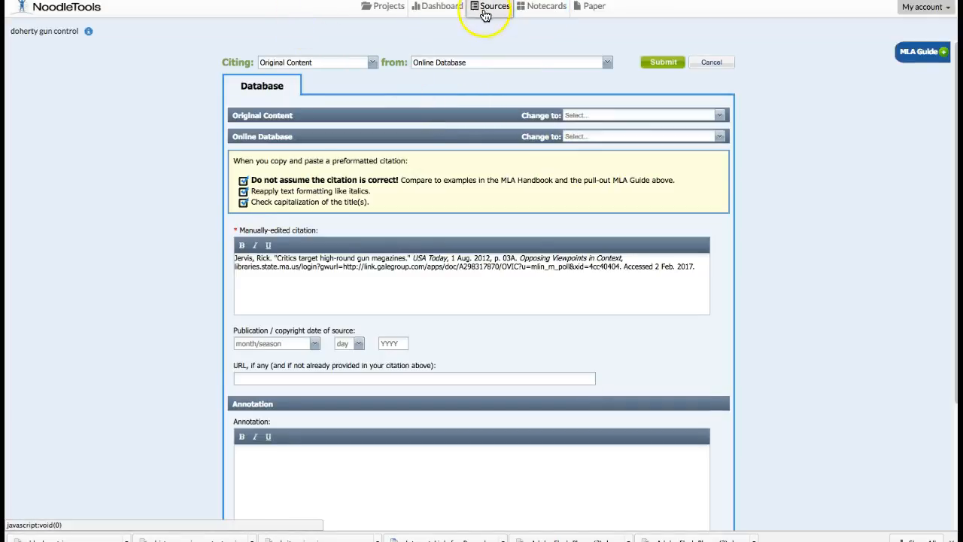
left_click(712, 64)
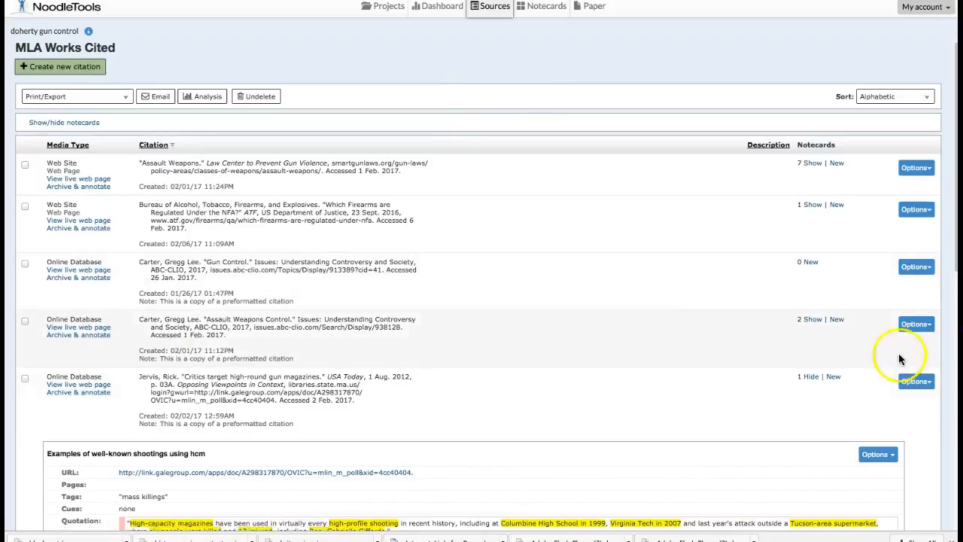
left_click_drag(956, 194, 947, 296)
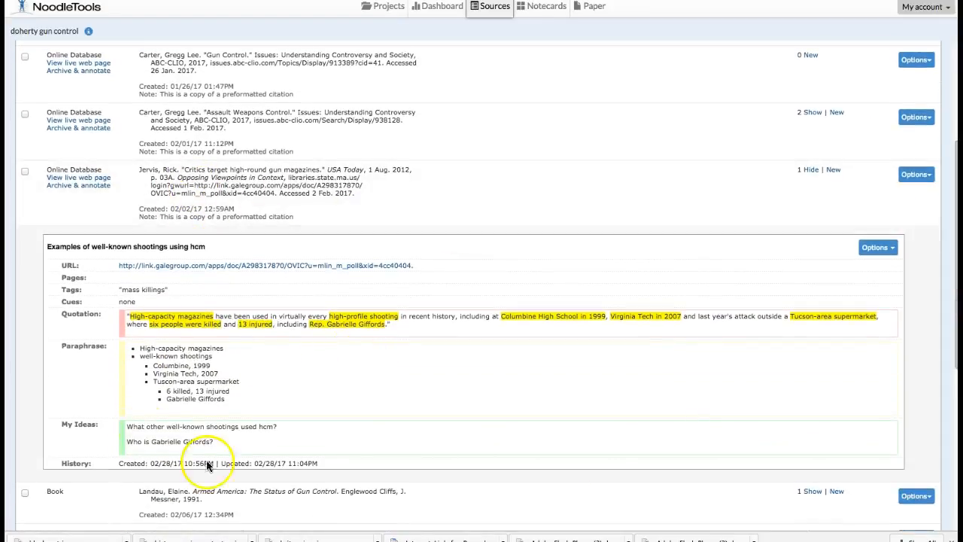
Edit the notecard "Examples of well-known shootings using hcm", adding ", 2011" to the "Tuscon-area supermarket" paraphrase bullet, and save and close it
left_click(886, 249)
left_click(854, 269)
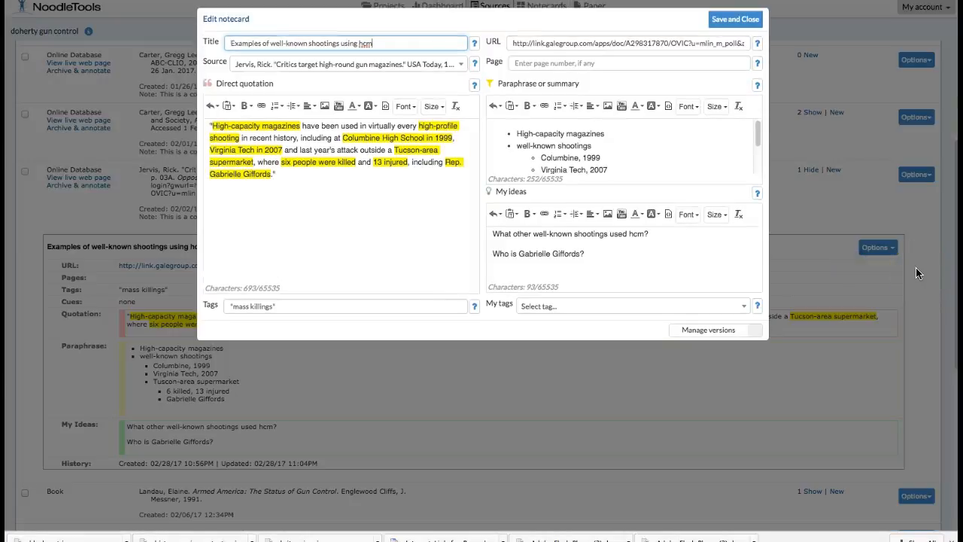
left_click_drag(758, 134, 757, 158)
left_click(631, 147)
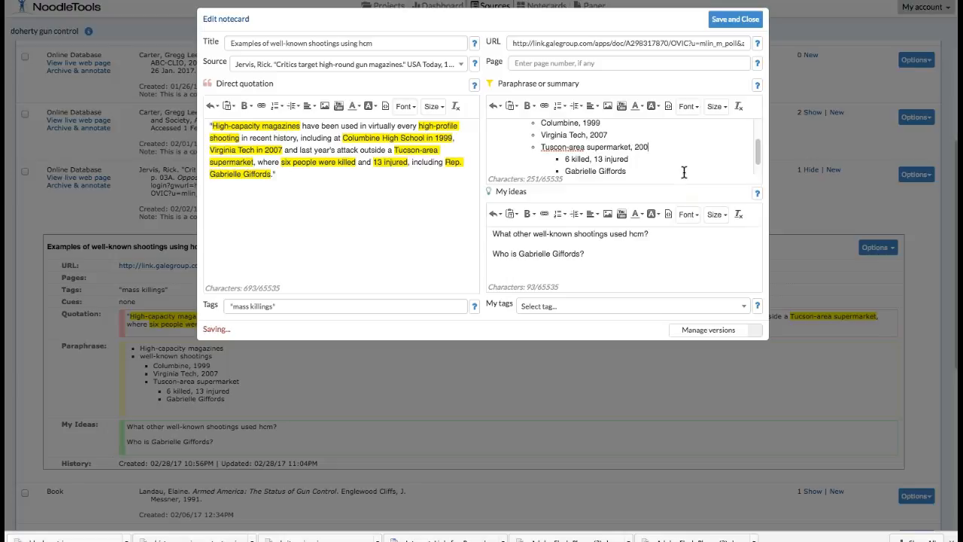
left_click(732, 20)
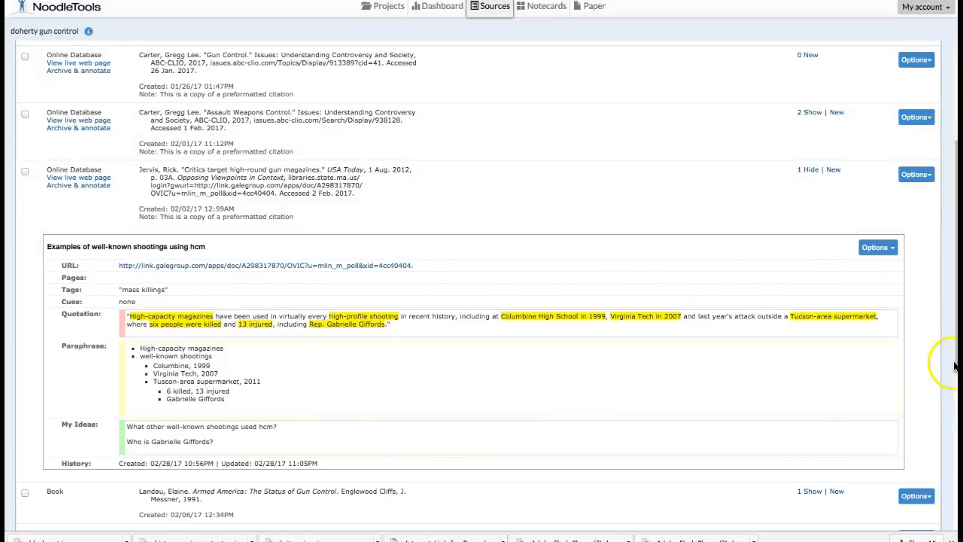
Hide the notecard under "Critics target high-round gun magazines", and look through all the project's notecards before hiding them again
scroll(941, 363, "up", 5)
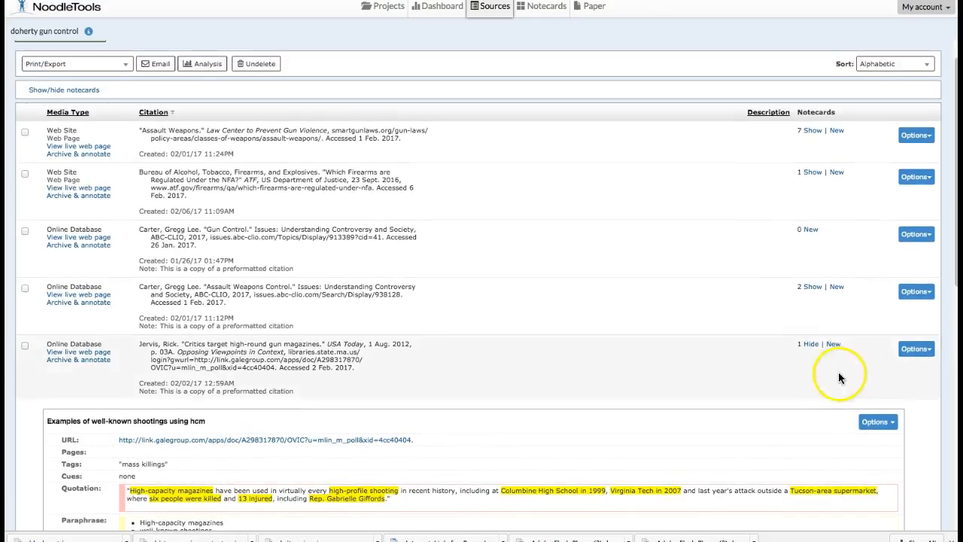
left_click(811, 344)
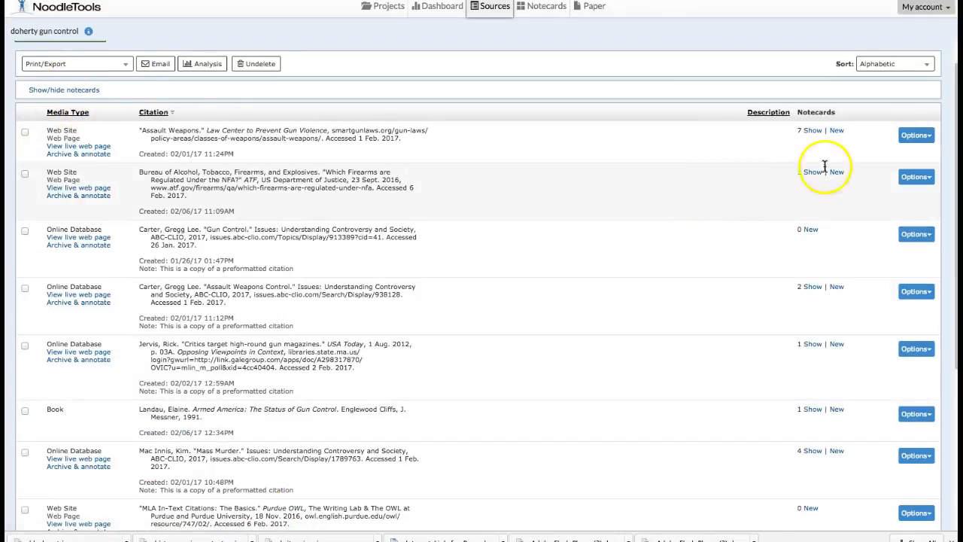
left_click(64, 91)
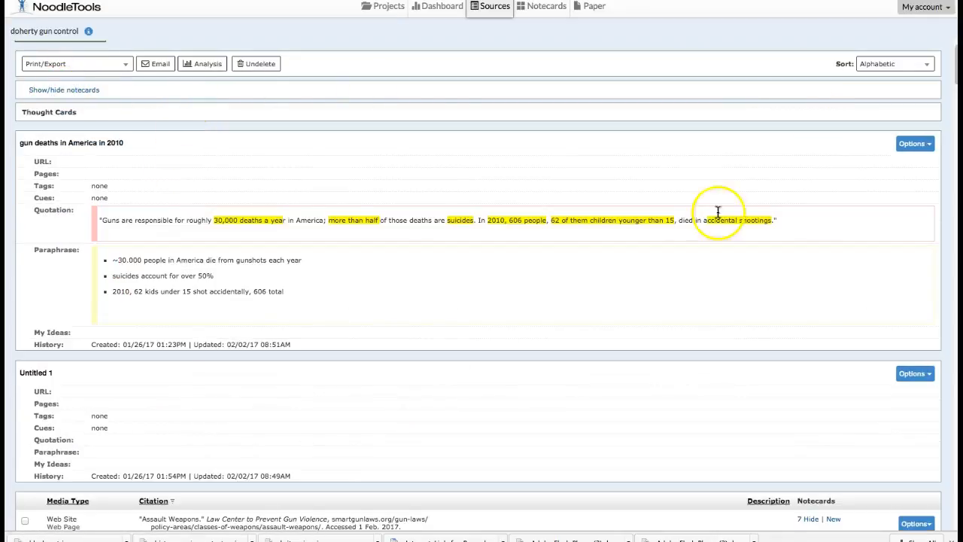
mouse_move(955, 67)
left_mouse_down()
mouse_move(950, 441)
mouse_move(950, 76)
left_mouse_up()
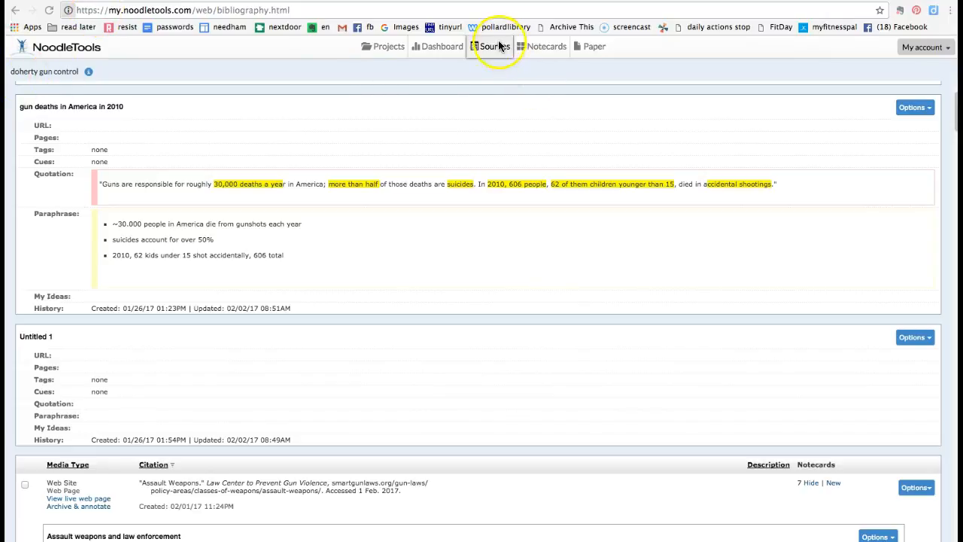
left_click(487, 47)
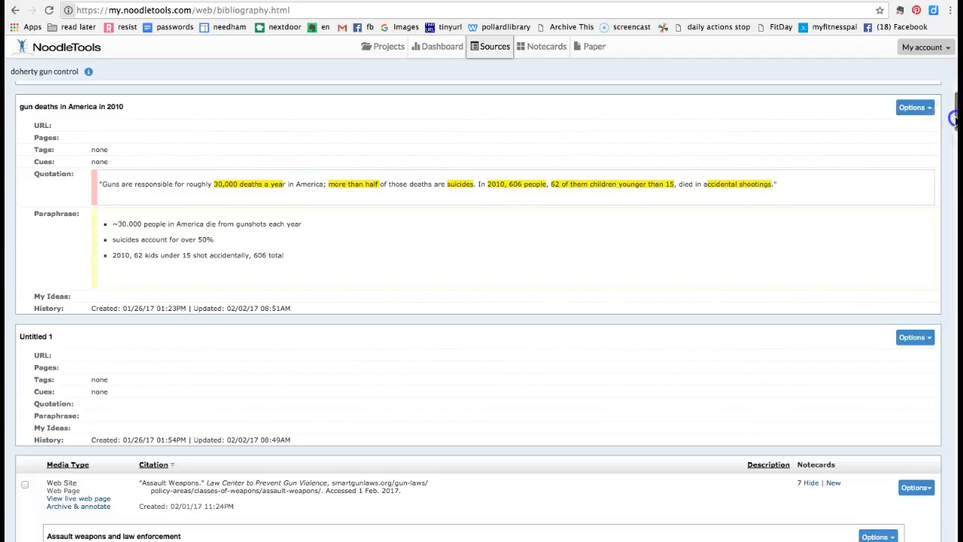
left_click(951, 86)
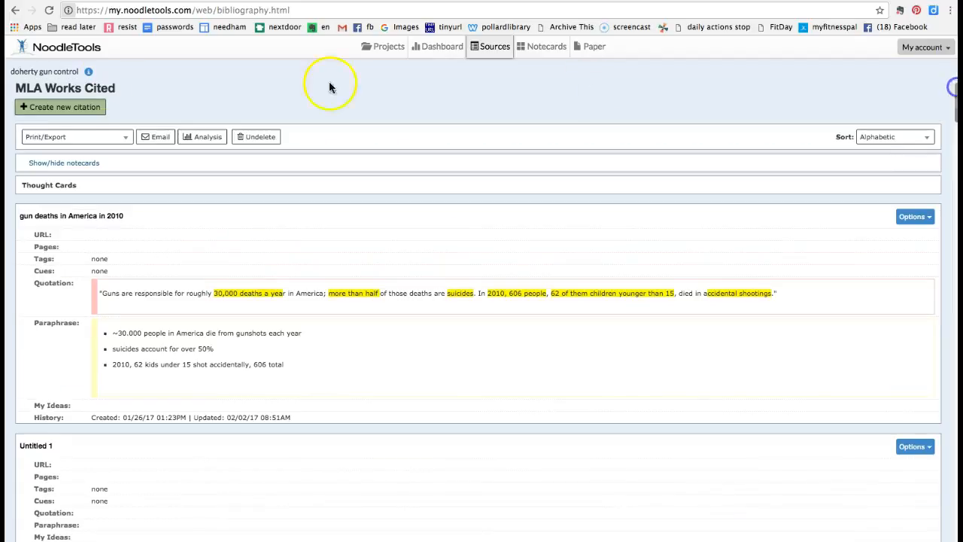
left_click(58, 163)
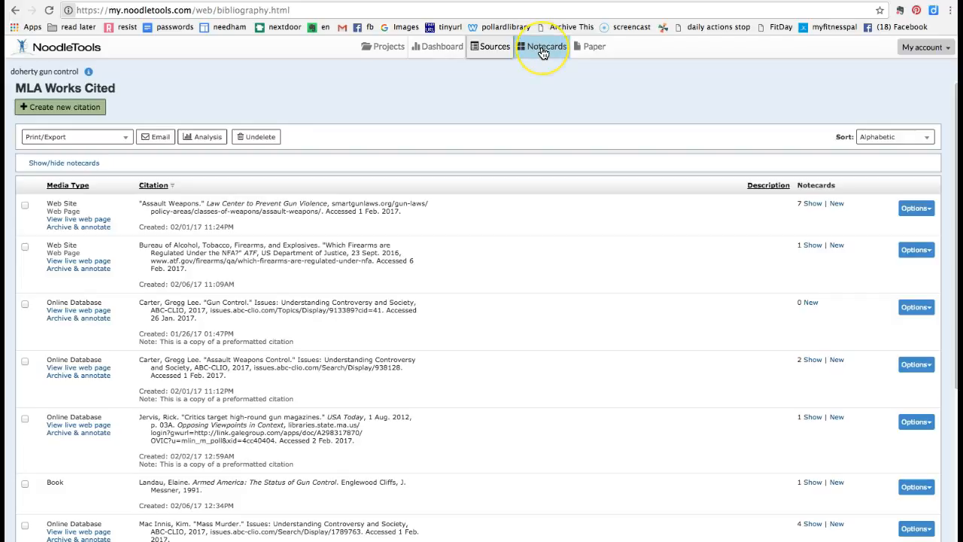
Create an untitled notecard on the notecard tabletop with "Critics target high-round gun magazines" as its source, and save and close it
left_click(543, 49)
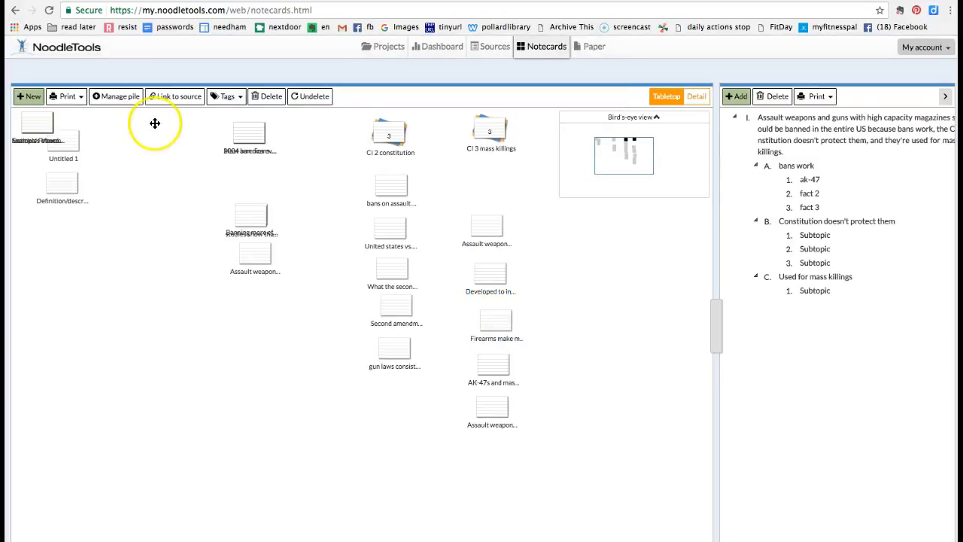
left_click(25, 97)
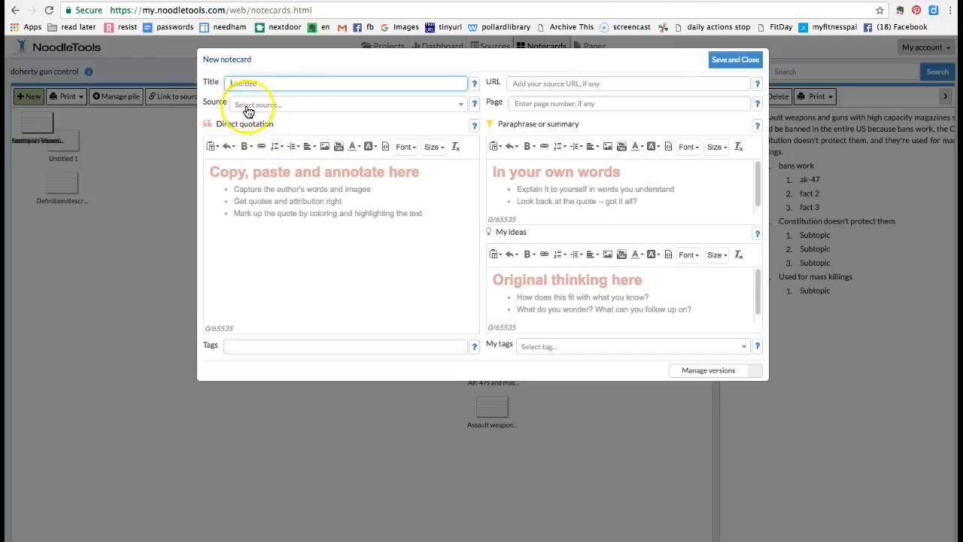
left_click(289, 109)
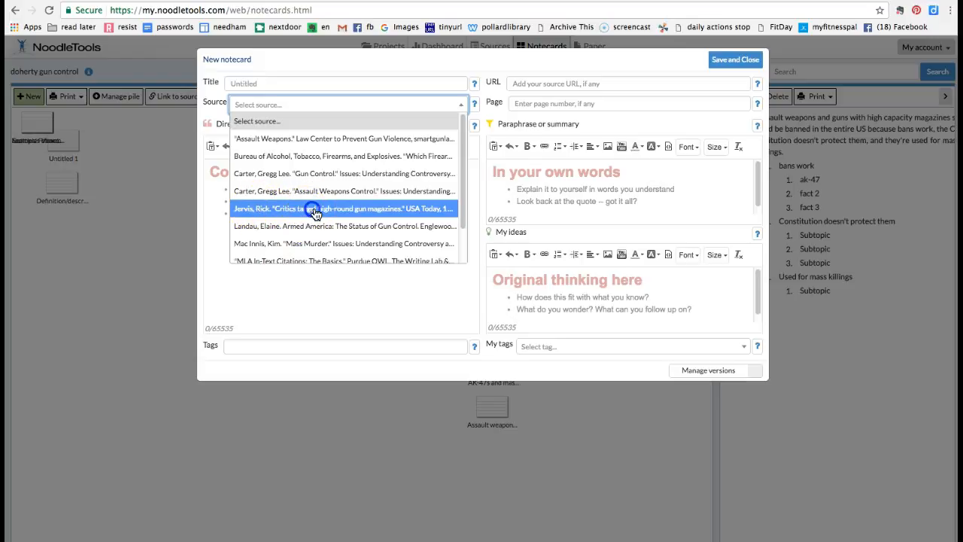
left_click(354, 212)
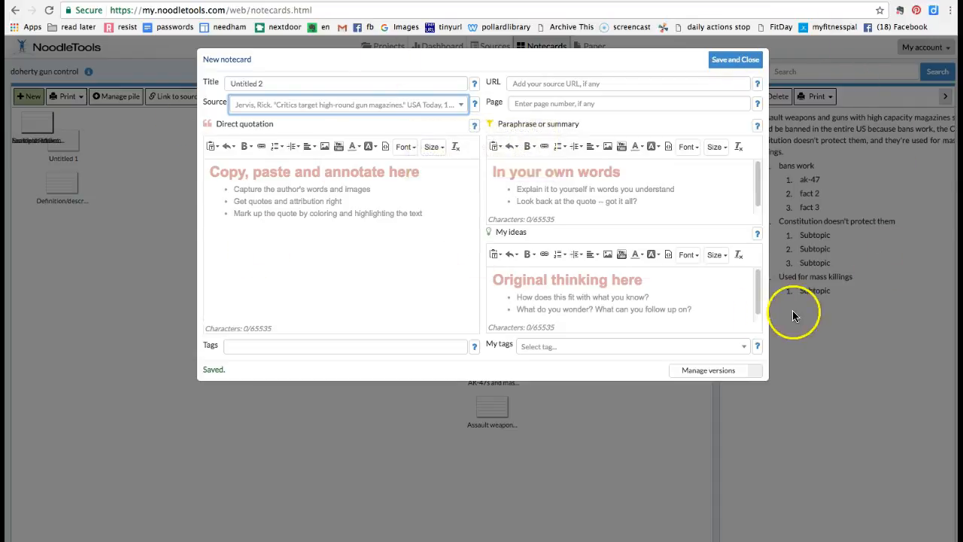
left_click(719, 60)
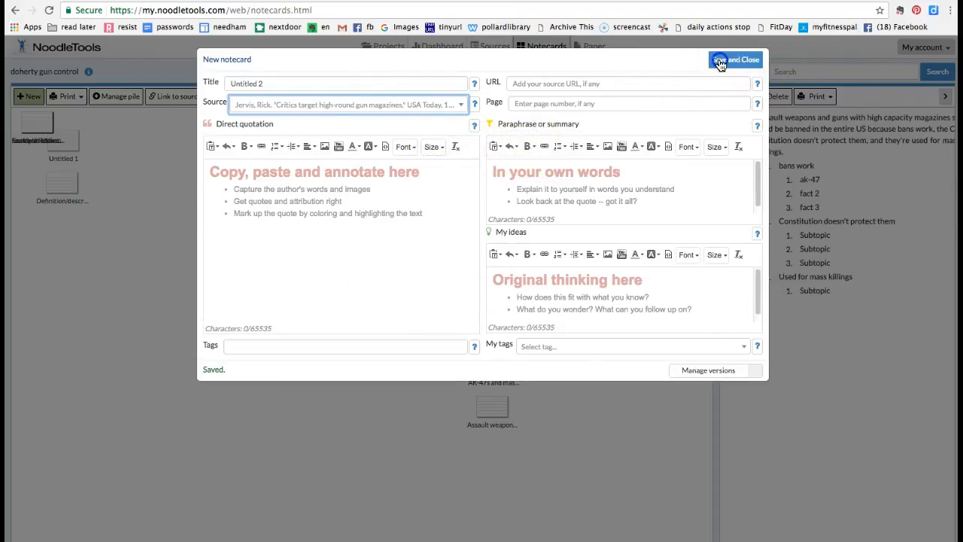